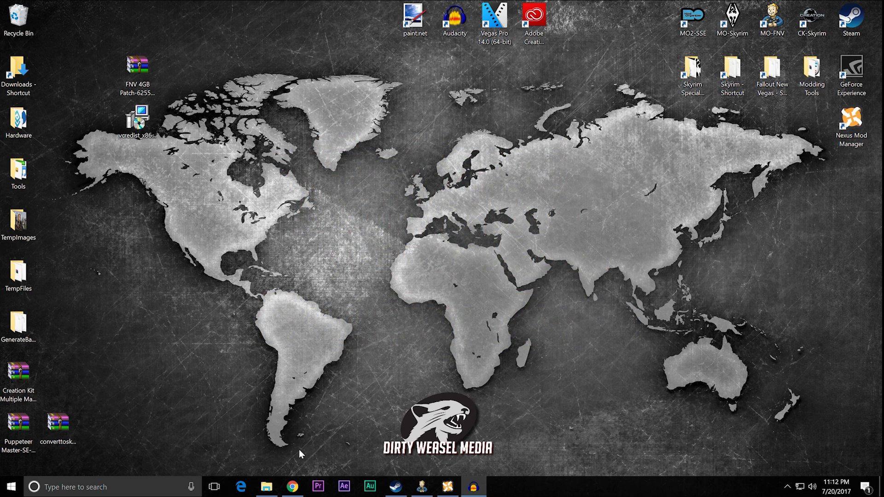
# - Switch to Chrome, view the 4GB Fallout New Vegas Updated mod page, and close its tab
pyautogui.click(292, 486)
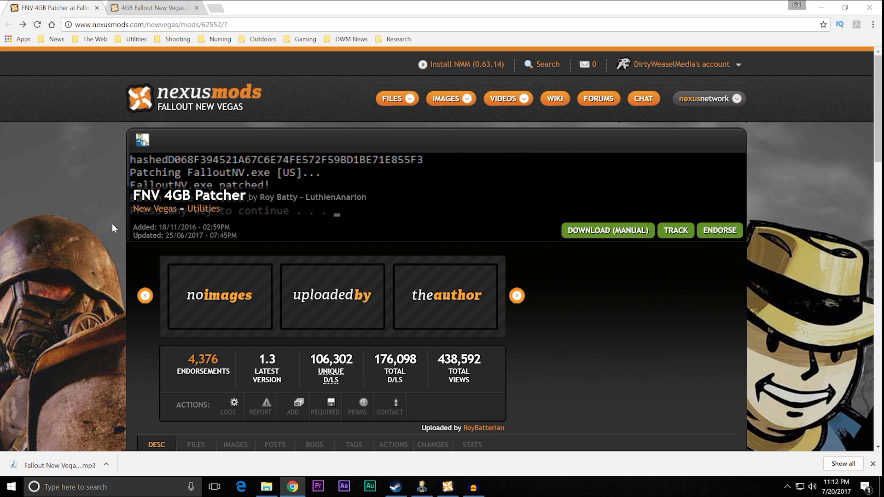
pyautogui.click(148, 8)
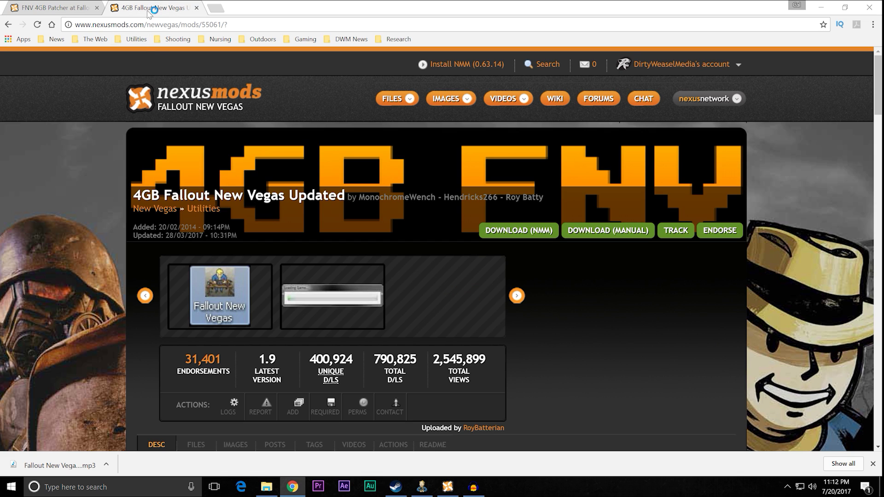
pyautogui.click(196, 9)
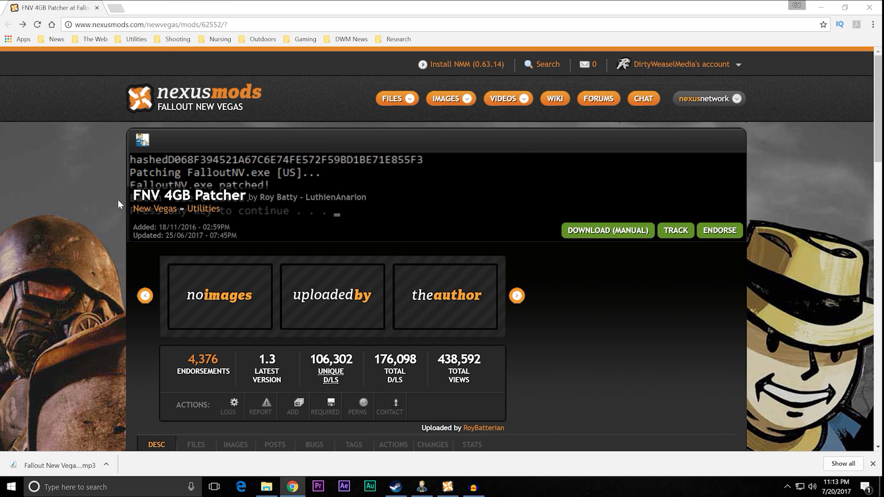
# - Read the features, requirements and installation notes on the FNV 4GB Patcher page, highlighting the Default Launcher compatibility
pyautogui.scroll(-6, 118, 200)
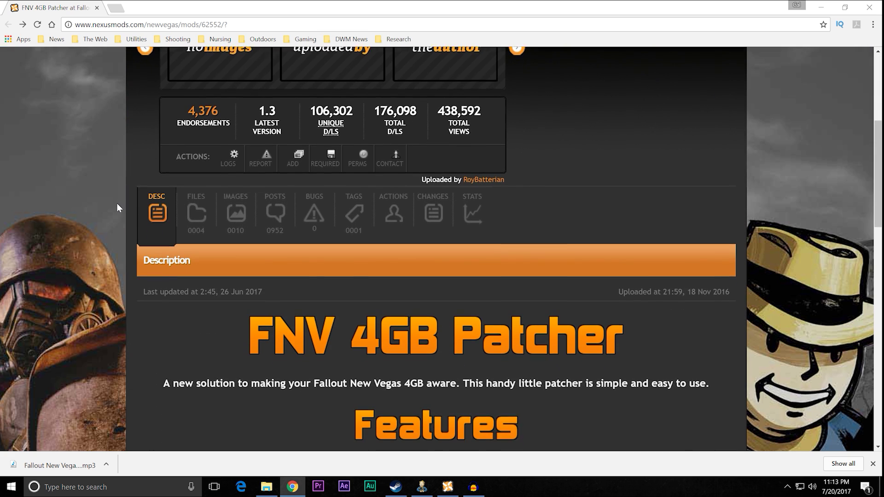
pyautogui.scroll(-3, 116, 204)
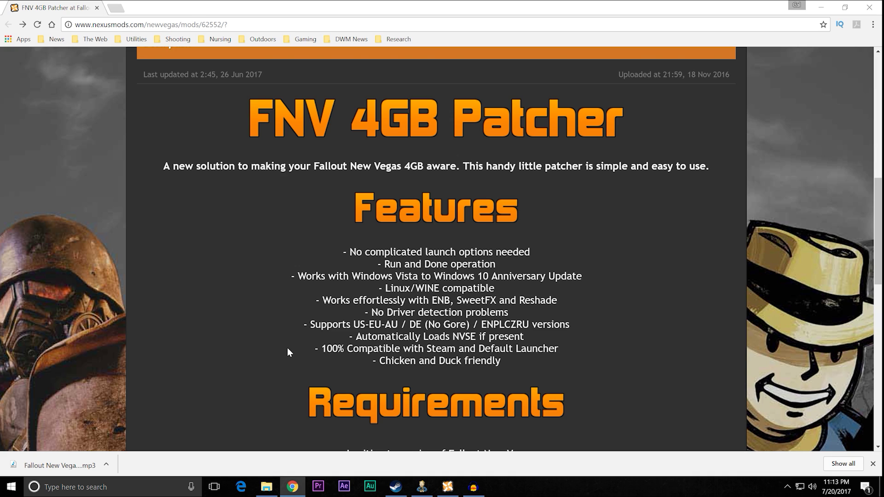
pyautogui.moveTo(423, 349); pyautogui.dragTo(456, 348)
pyautogui.click(301, 358)
pyautogui.moveTo(479, 348); pyautogui.dragTo(557, 349)
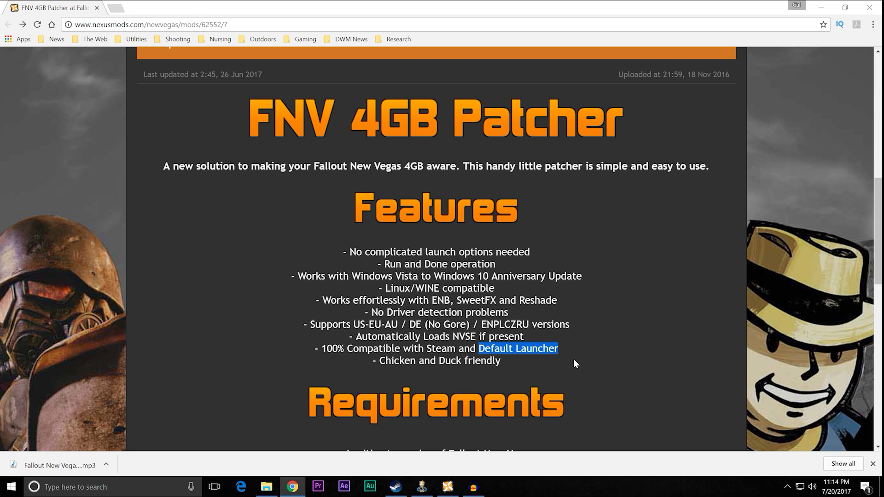
pyautogui.click(571, 347)
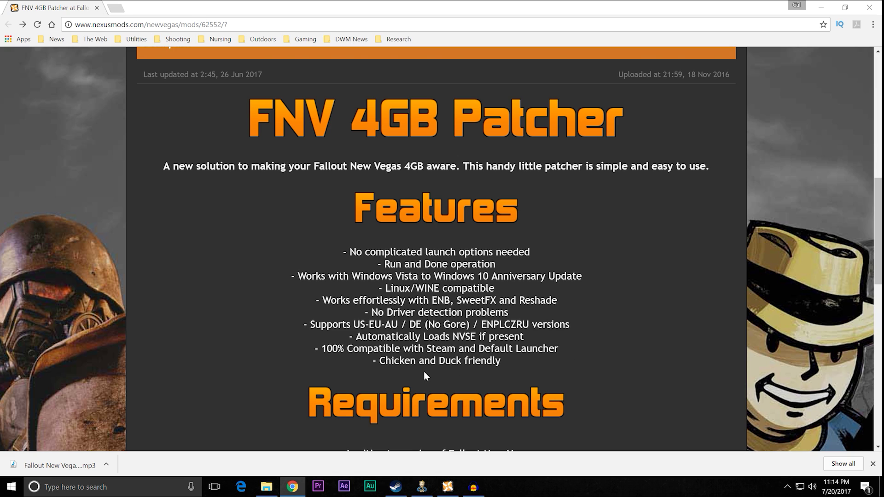
pyautogui.scroll(-3, 242, 353)
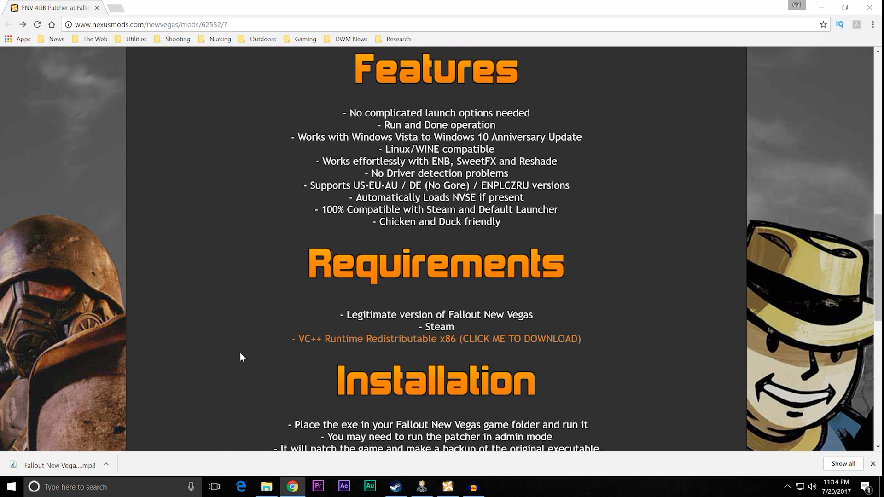
pyautogui.scroll(-2, 220, 283)
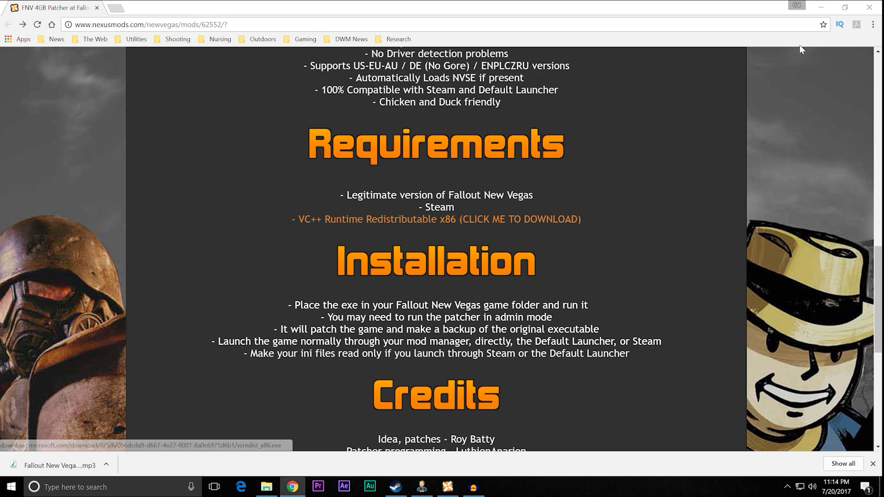
# - Start the vcredist_x86 installer from the desktop and cancel its setup, then send the installer file to the Recycle Bin
pyautogui.click(820, 8)
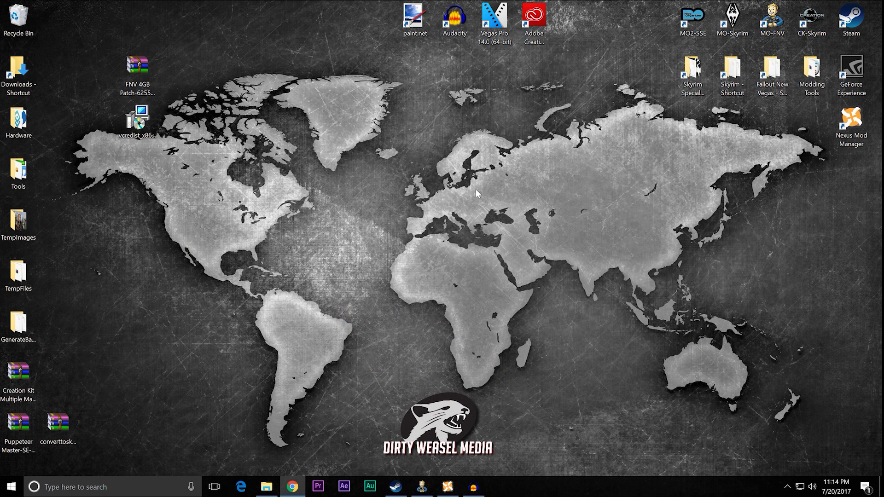
pyautogui.moveTo(145, 128); pyautogui.dragTo(224, 227)
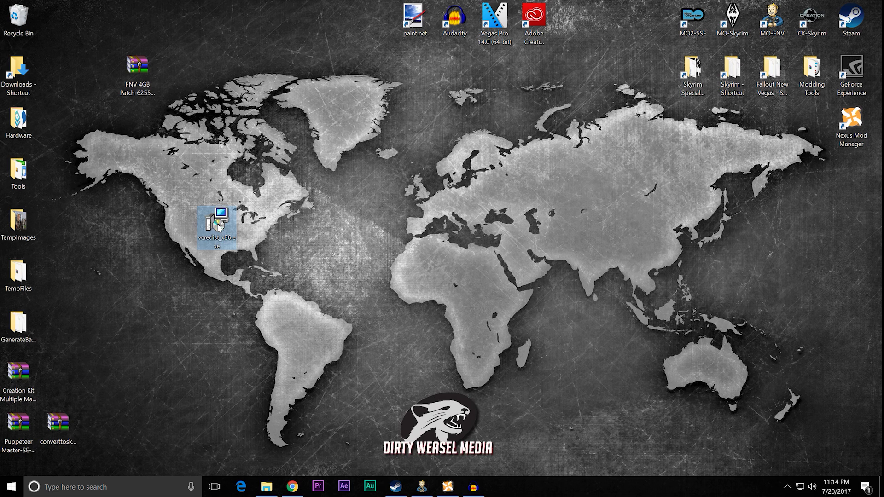
pyautogui.moveTo(219, 226)
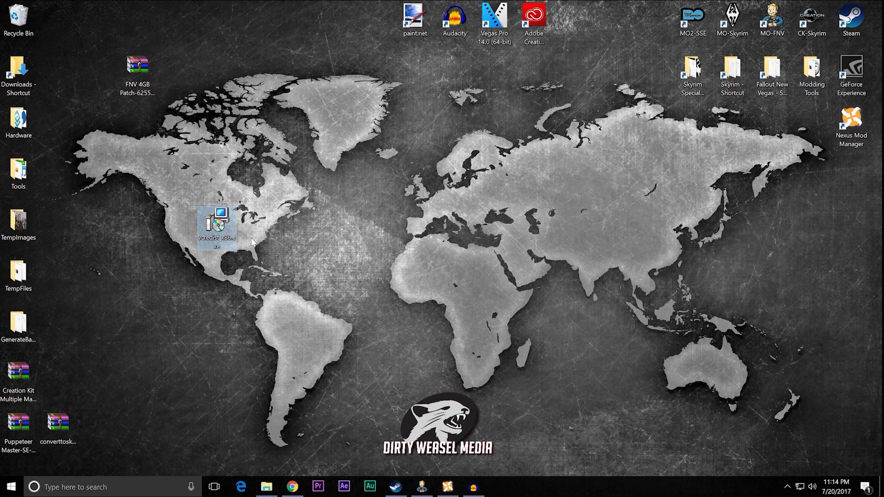
pyautogui.doubleClick(216, 226)
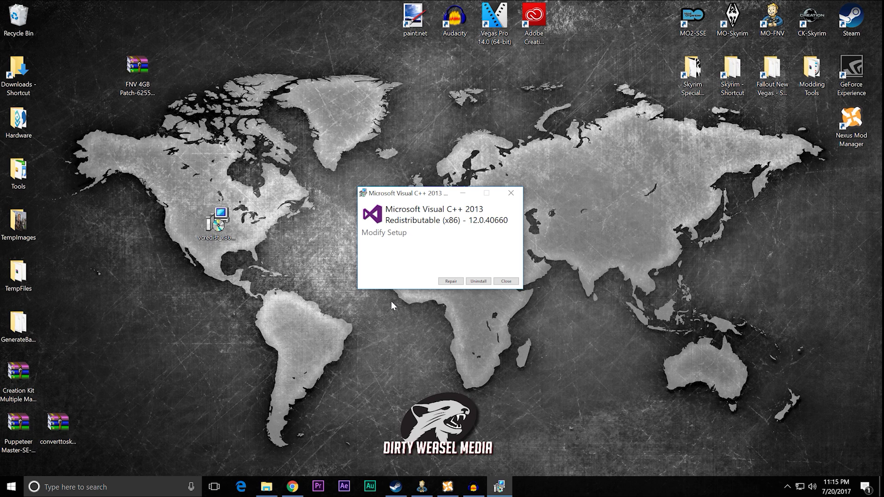
pyautogui.click(511, 282)
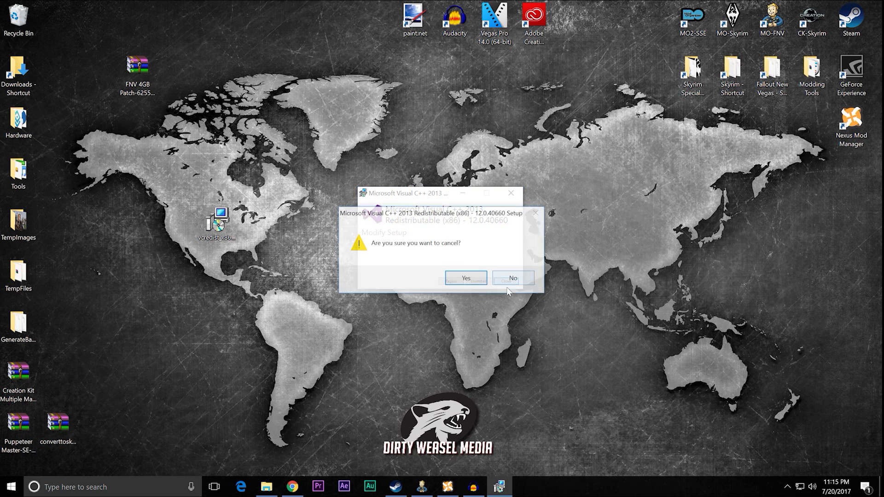
pyautogui.click(466, 278)
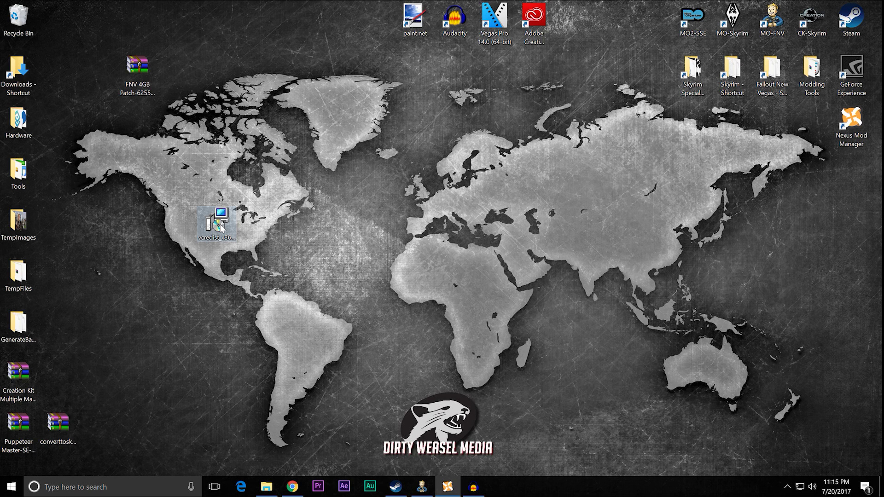
pyautogui.moveTo(220, 225); pyautogui.dragTo(16, 20)
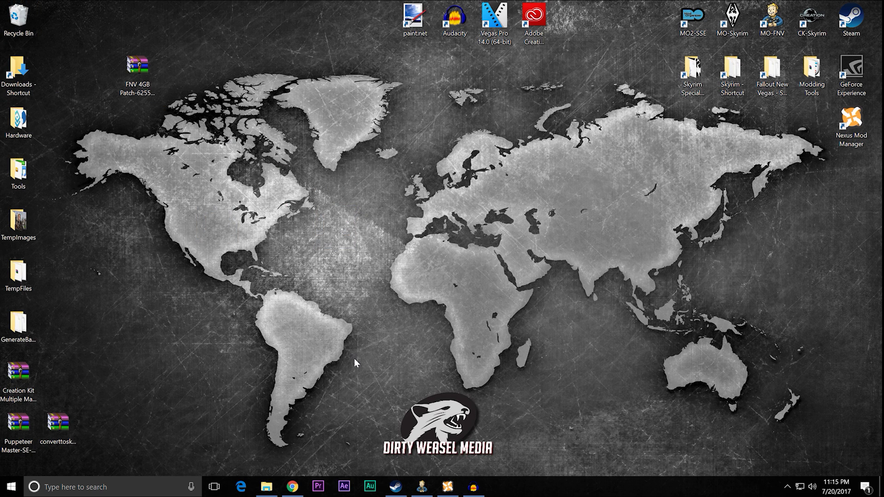
# - Switch back to Chrome and read the Installation section of the FNV 4GB Patcher page
pyautogui.click(292, 487)
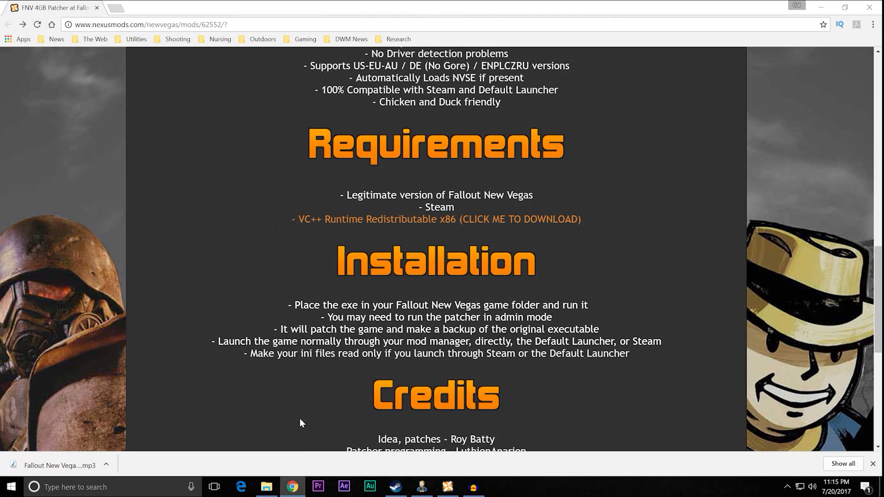
pyautogui.scroll(-3, 237, 313)
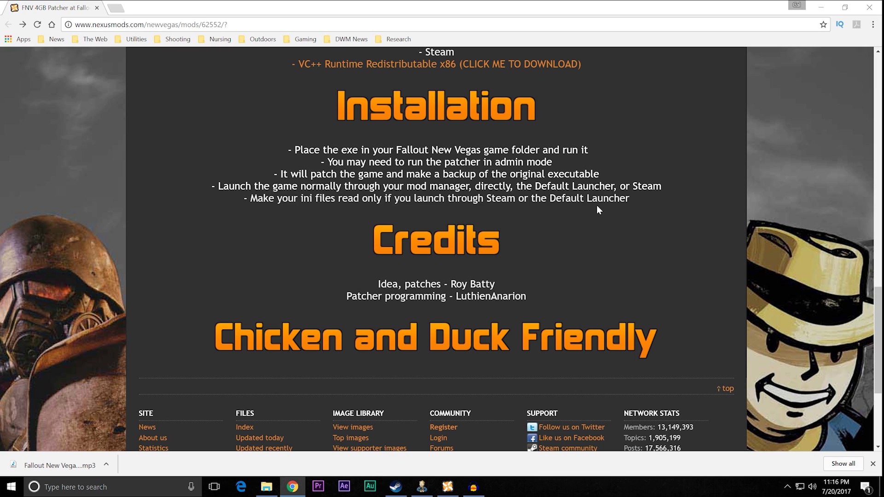
pyautogui.scroll(5, 559, 223)
pyautogui.scroll(6, 263, 251)
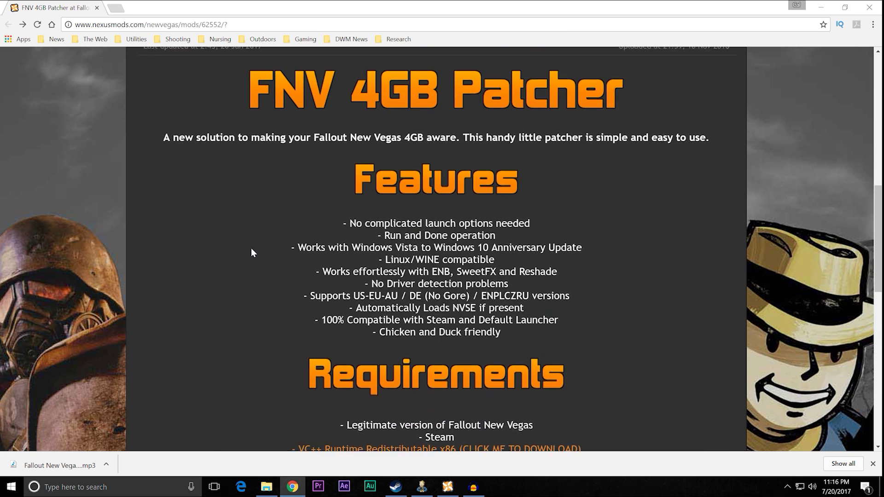
pyautogui.scroll(3, 100, 261)
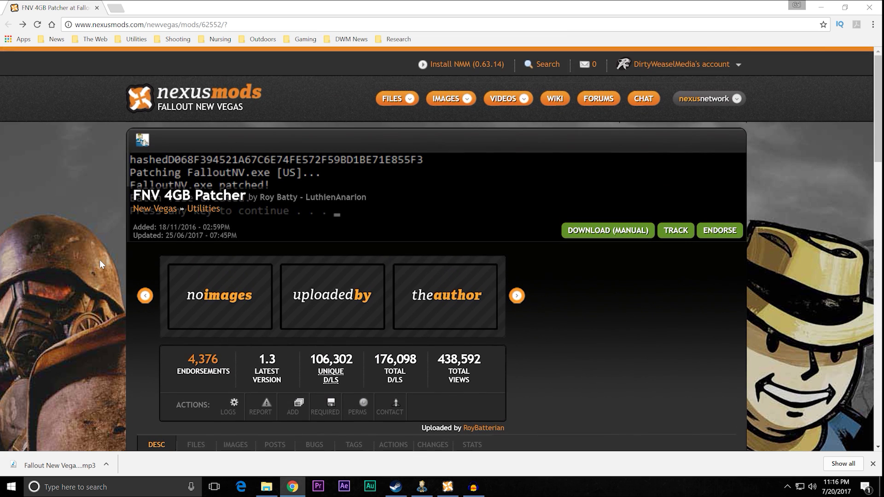
# - Show the FNV 4GB Patcher's downloadable files and examine the main file, version 1.3
pyautogui.scroll(-2, 100, 261)
pyautogui.scroll(-2, 100, 264)
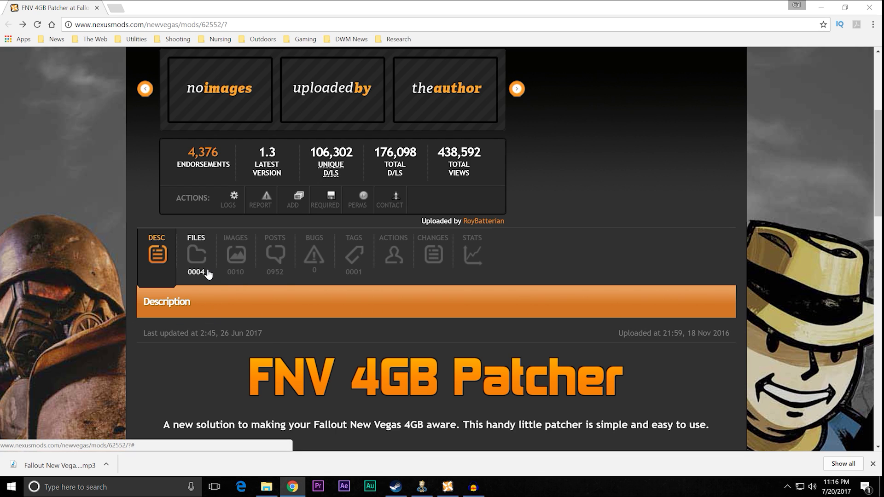
pyautogui.click(198, 260)
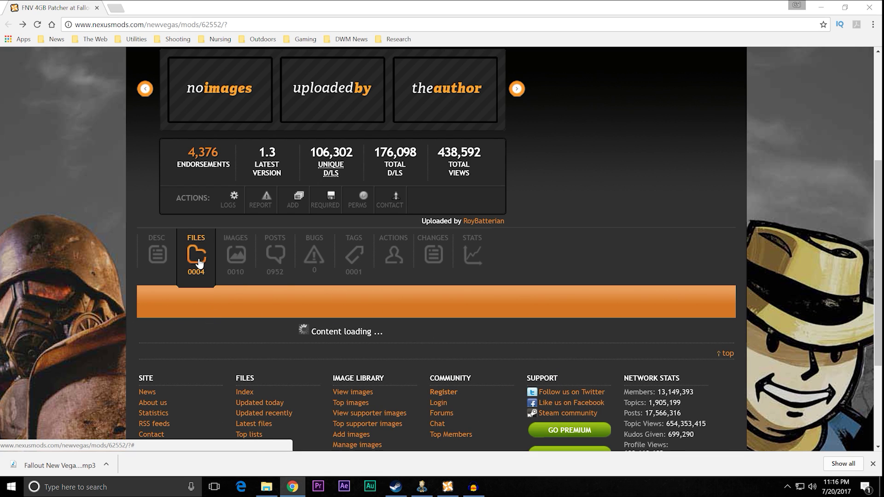
pyautogui.scroll(-3, 111, 272)
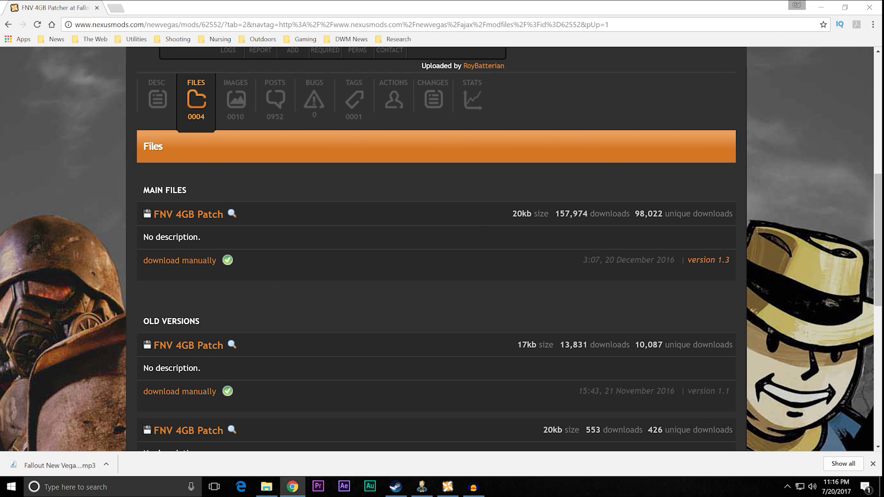
# - Clear the desktop by minimizing Chrome and Mod Organizer and closing Steam and Nexus Mod Manager
pyautogui.click(819, 8)
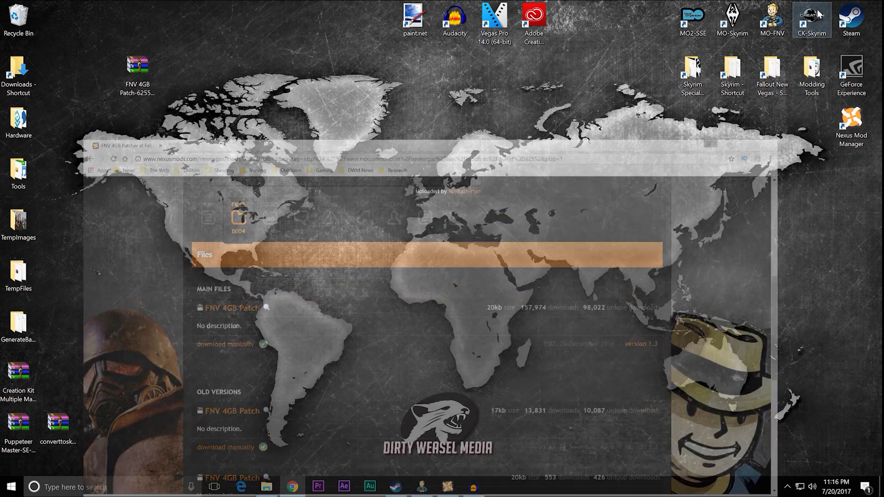
pyautogui.moveTo(148, 70); pyautogui.dragTo(357, 250)
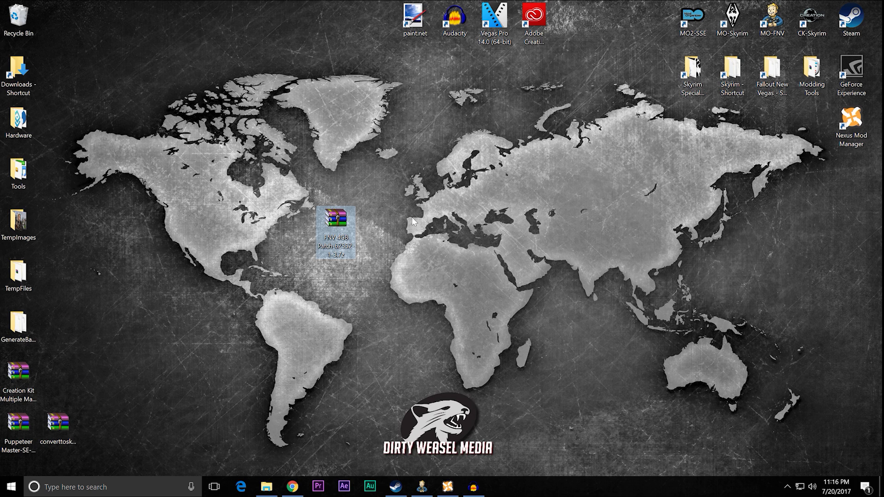
pyautogui.click(396, 487)
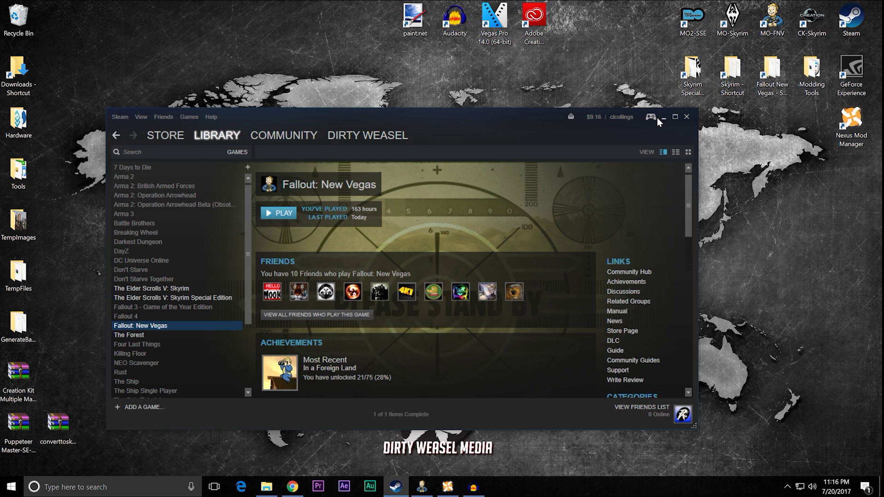
pyautogui.click(686, 118)
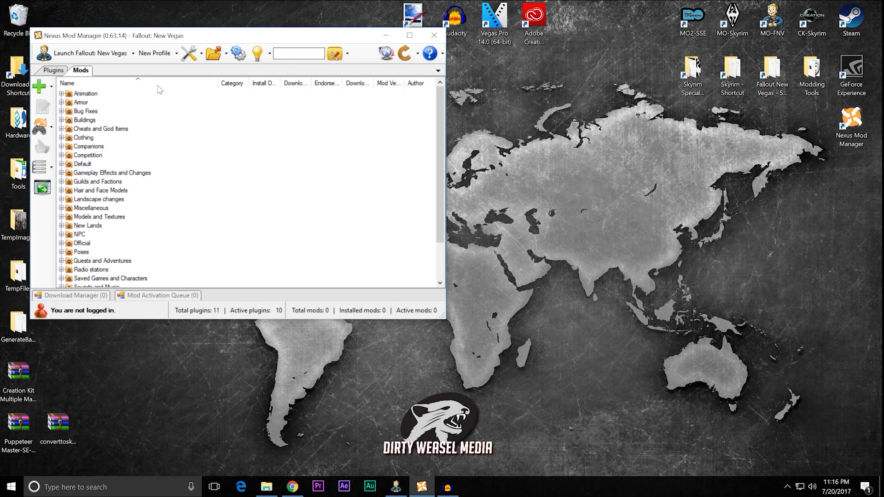
pyautogui.click(432, 35)
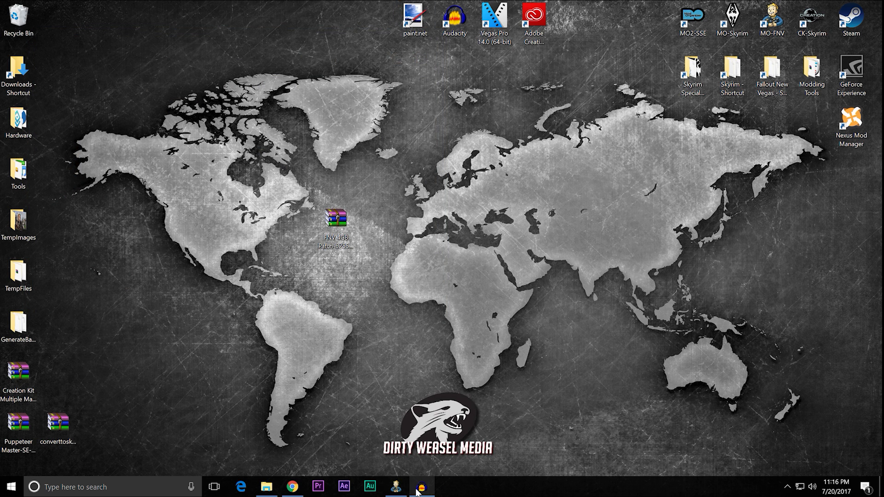
pyautogui.click(398, 488)
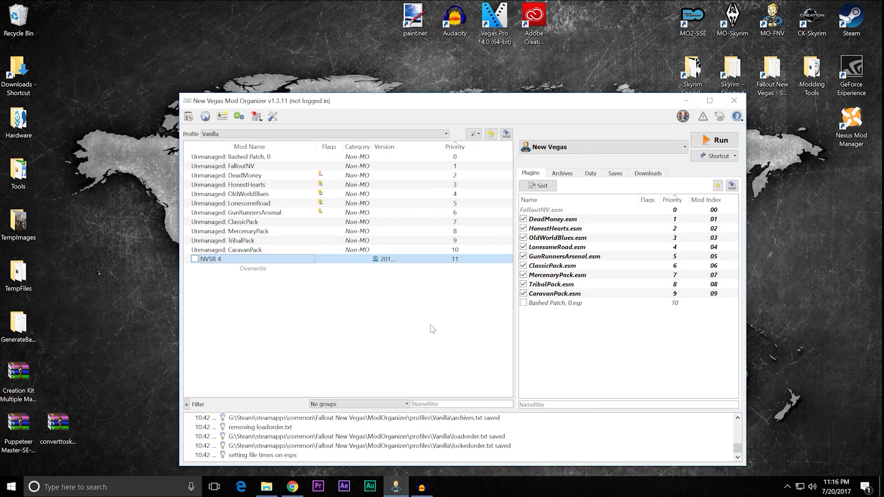
pyautogui.click(683, 103)
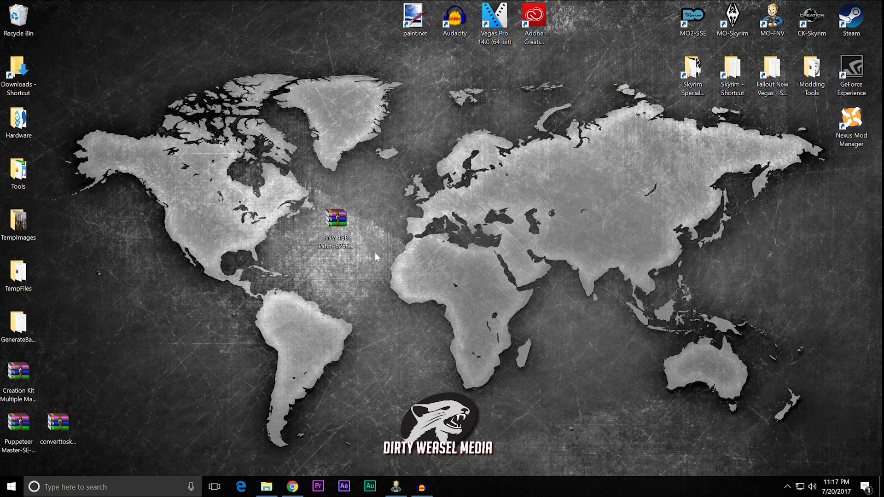
# - Open the FNV 4GB Patch archive from the desktop in WinRAR and enter its FNVPatch13 folder
pyautogui.moveTo(331, 220); pyautogui.dragTo(226, 156)
pyautogui.doubleClick(218, 171)
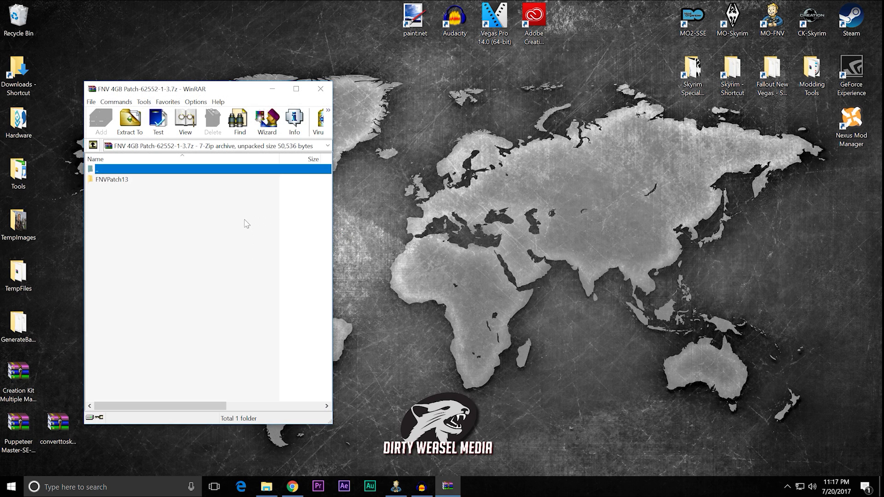
pyautogui.doubleClick(117, 181)
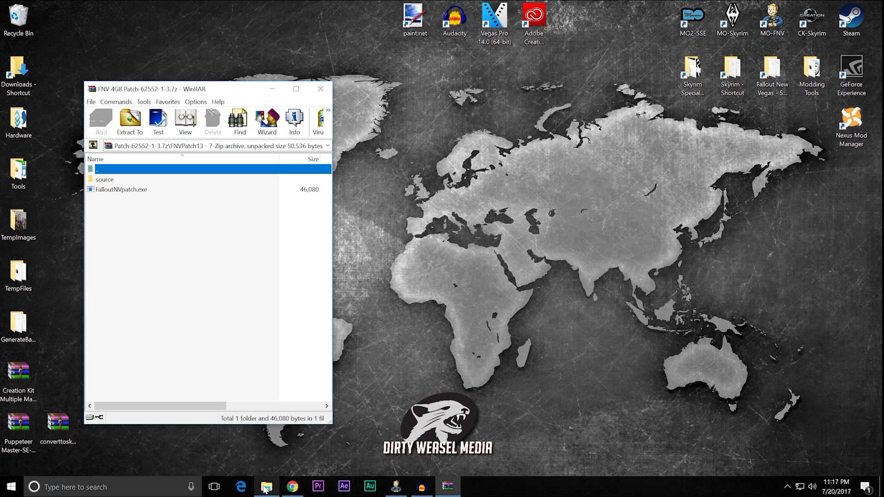
# - Bring up the Fallout New Vegas game folder in File Explorer and place it, made taller, beside the WinRAR window
pyautogui.moveTo(266, 487)
pyautogui.click(267, 440)
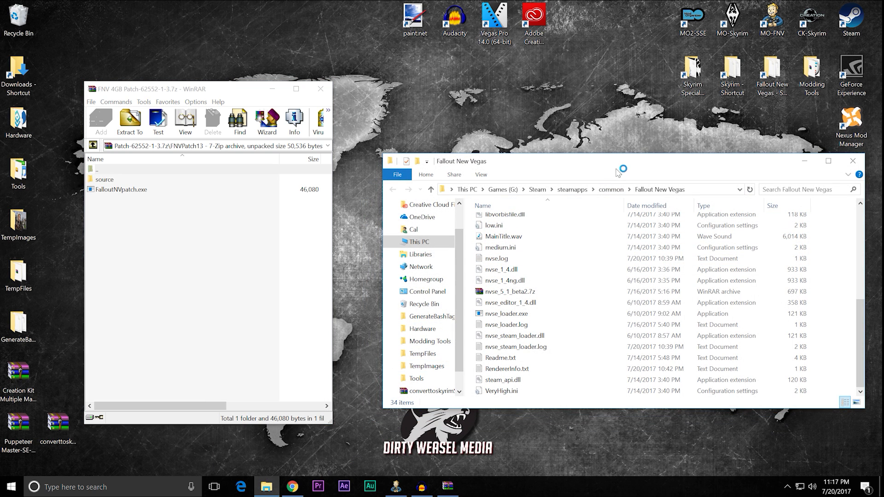
pyautogui.moveTo(590, 170); pyautogui.dragTo(554, 93)
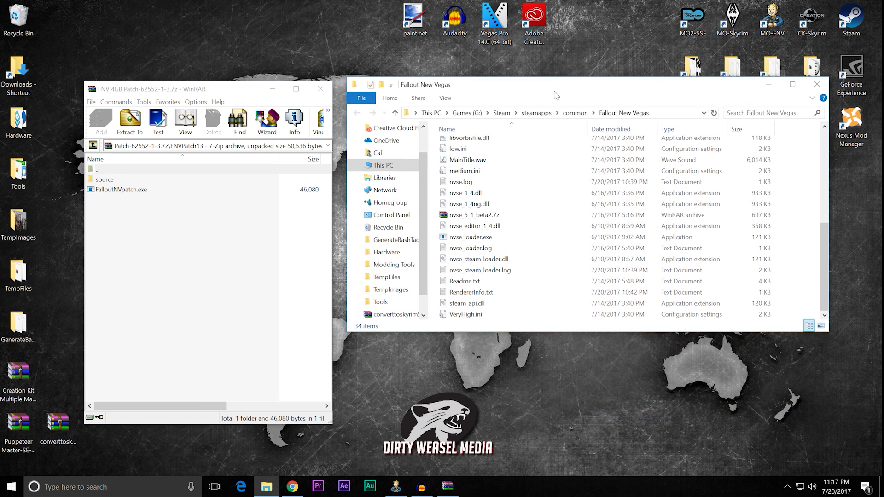
pyautogui.moveTo(564, 334); pyautogui.dragTo(572, 471)
pyautogui.moveTo(457, 210)
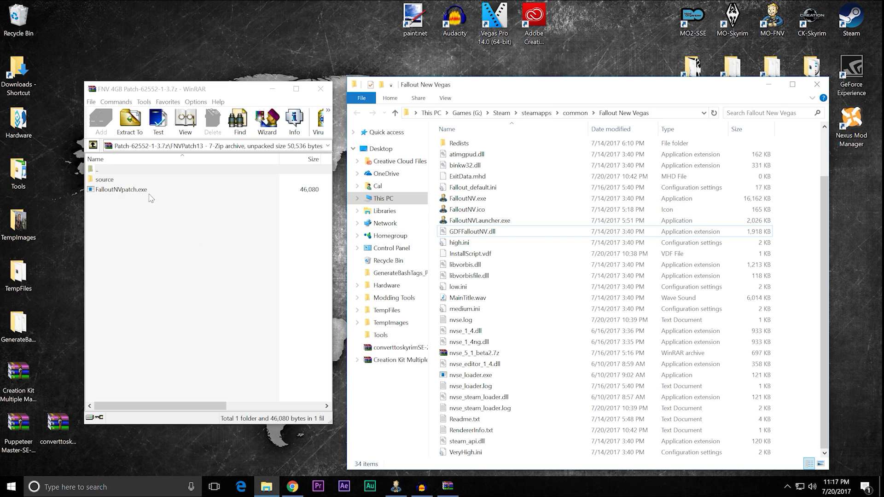
# - Copy FalloutNVpatch.exe from the archive into the Fallout New Vegas game folder, run it there, and close the folder
pyautogui.moveTo(133, 190); pyautogui.dragTo(799, 252)
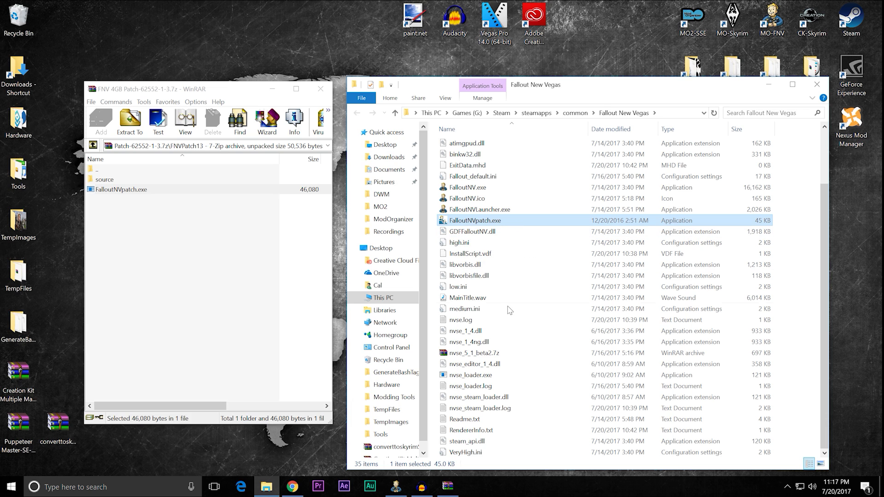
pyautogui.doubleClick(526, 222)
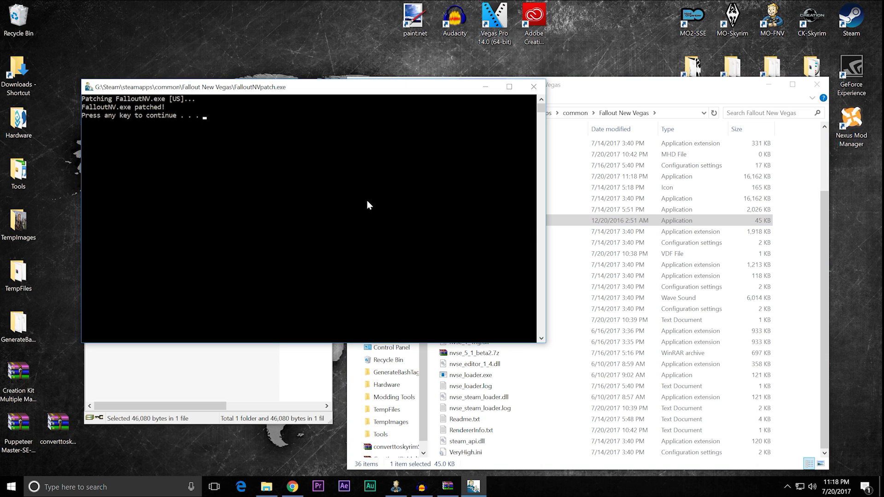
pyautogui.press('Return')
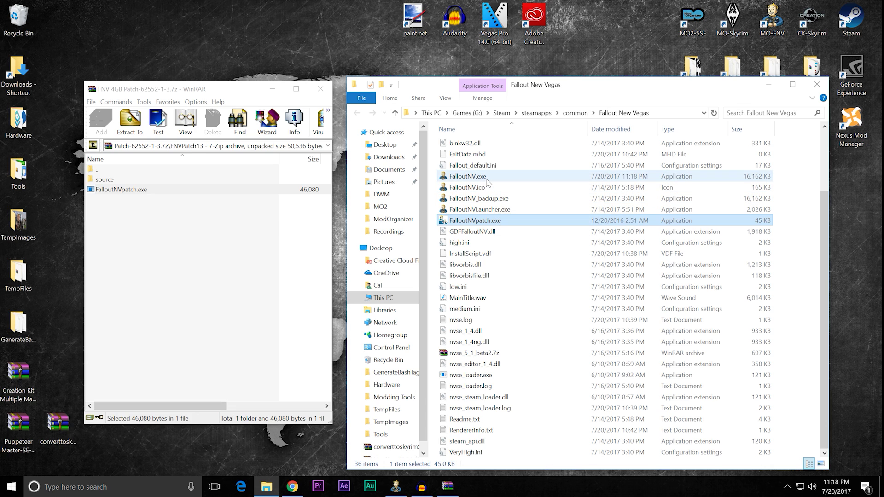
pyautogui.moveTo(488, 182)
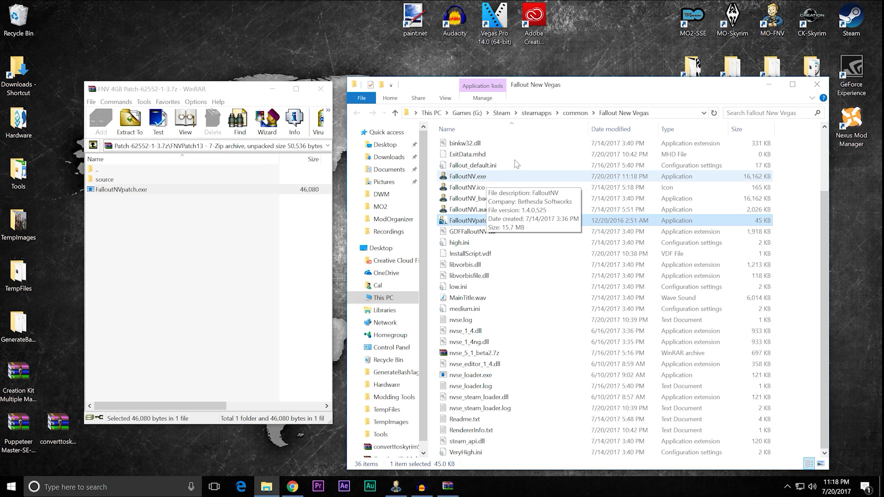
pyautogui.click(816, 87)
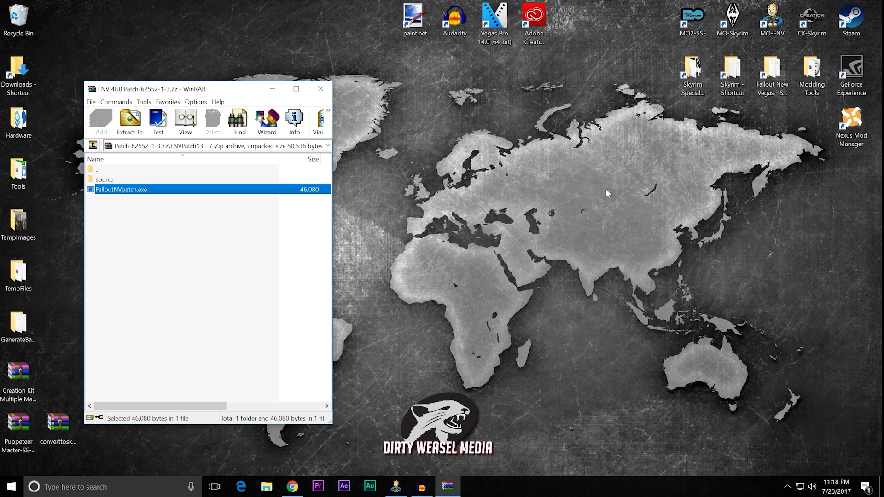
# - Switch to Mod Organizer and launch the game with the New Vegas executable
pyautogui.click(396, 489)
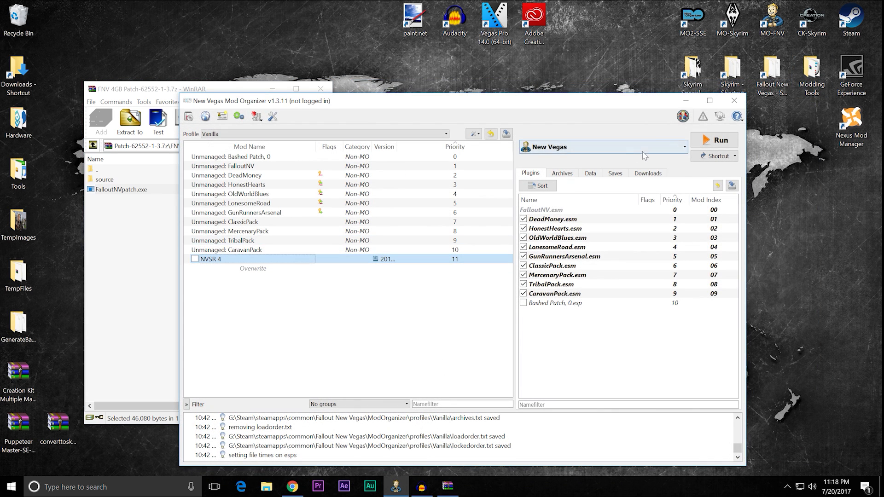
pyautogui.click(645, 152)
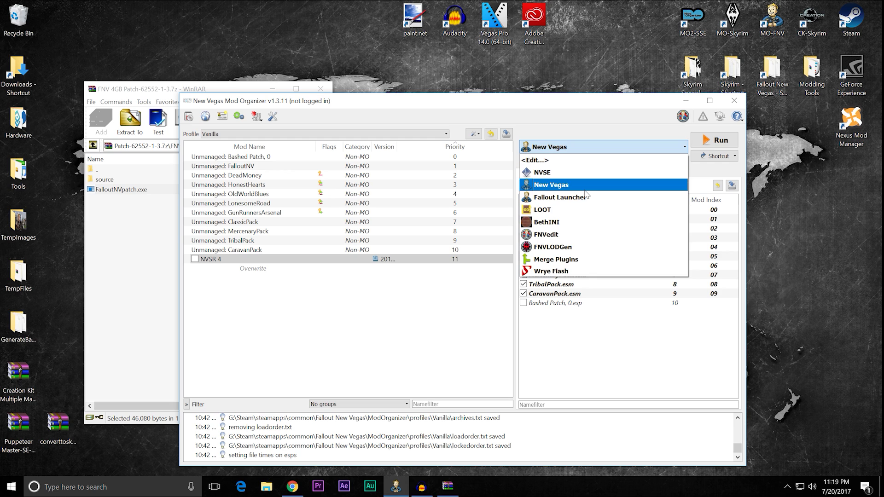
pyautogui.click(571, 187)
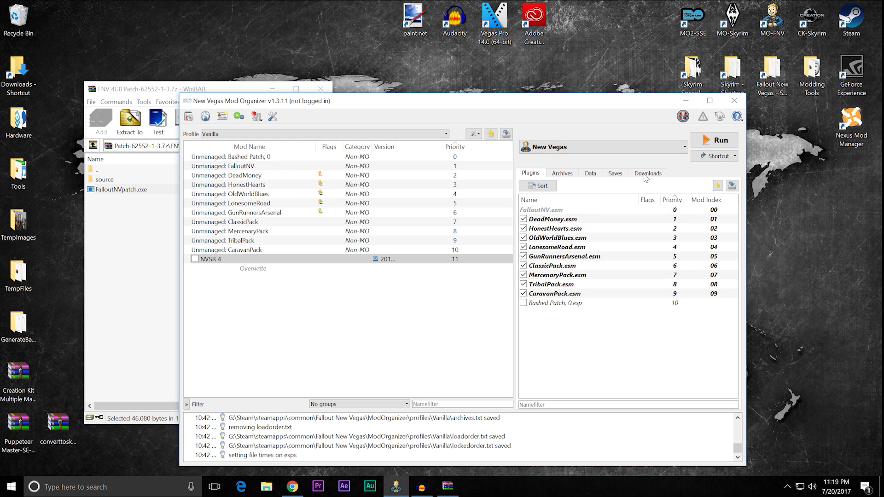
pyautogui.click(704, 141)
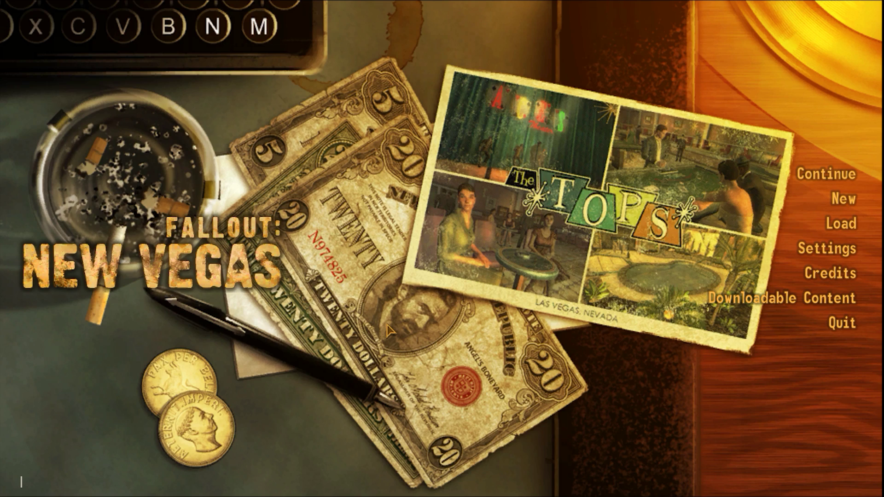
# - Check the script extender in the game console with the getnvseversion command, and close the console
pyautogui.write('getl')
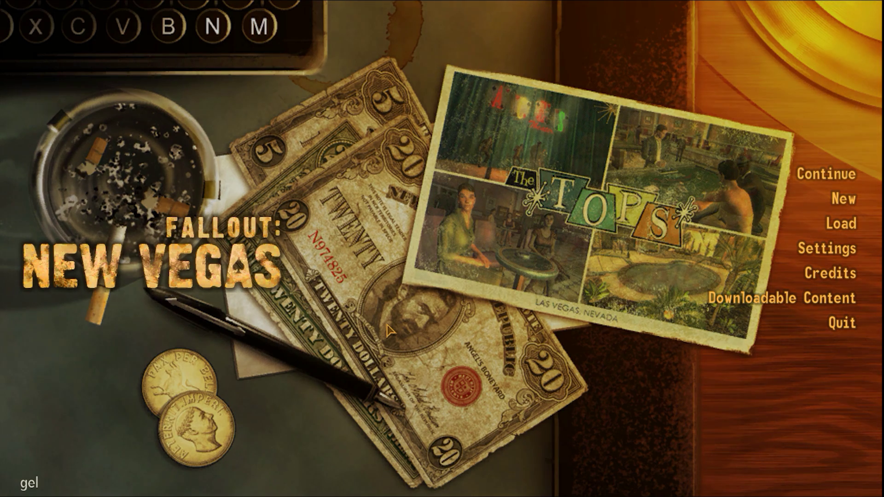
pyautogui.write('nvse')
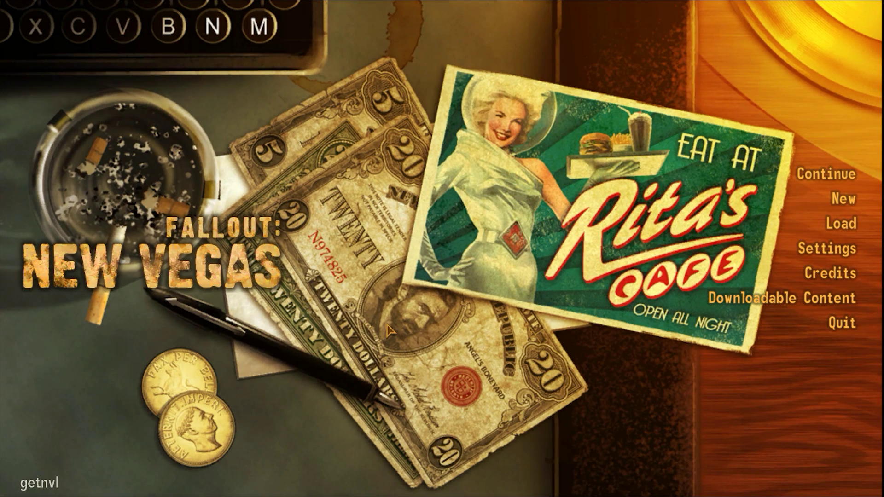
pyautogui.write('version')
pyautogui.press('Return')
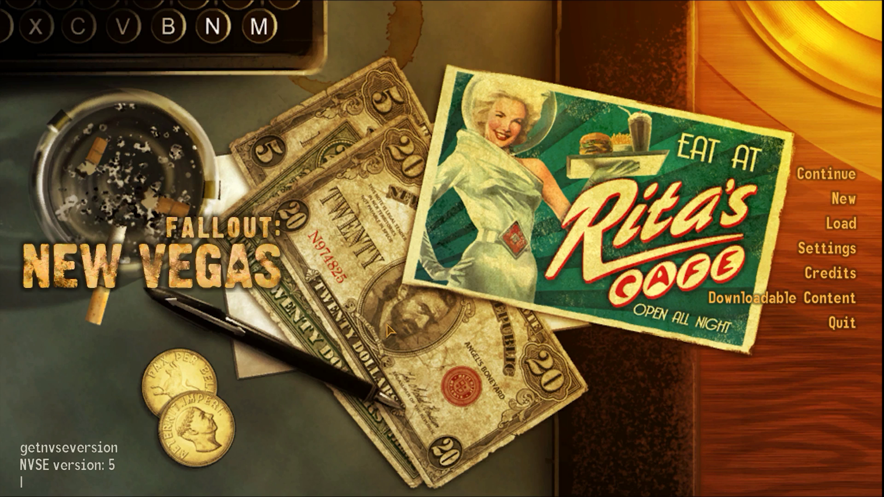
pyautogui.press('`')
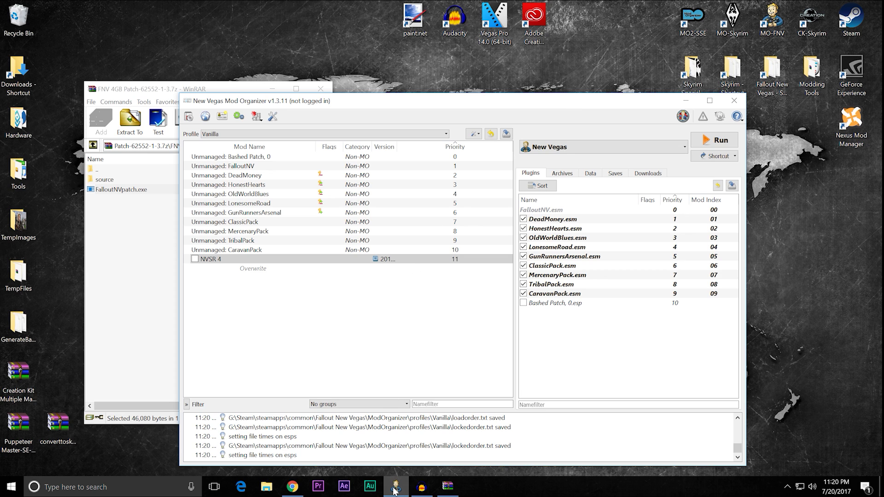
# - Open the Fallout New Vegas game folder, examine FalloutNV.exe and the backup executable beside it, and close the folder
pyautogui.moveTo(395, 491)
pyautogui.doubleClick(772, 73)
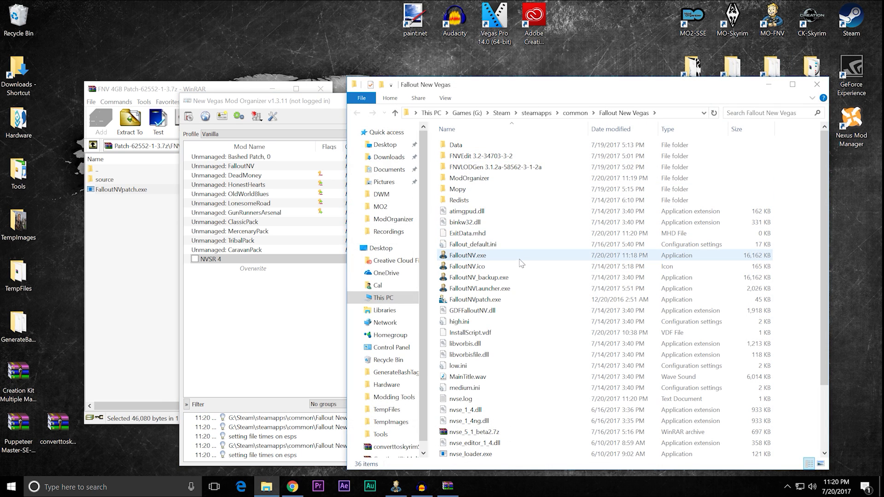
pyautogui.moveTo(520, 258)
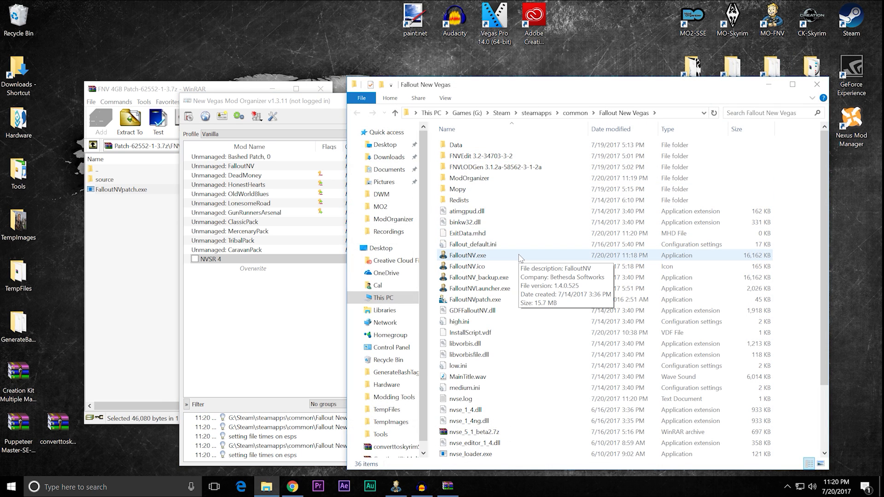
pyautogui.moveTo(529, 287)
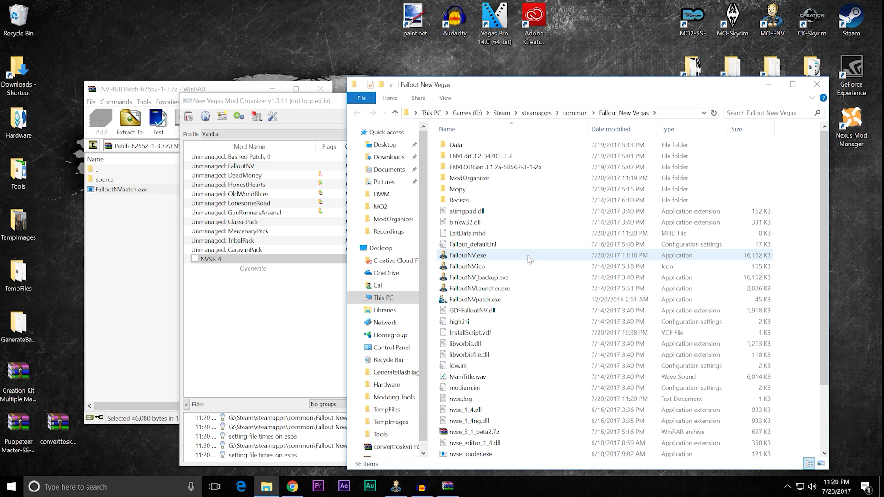
pyautogui.moveTo(483, 259)
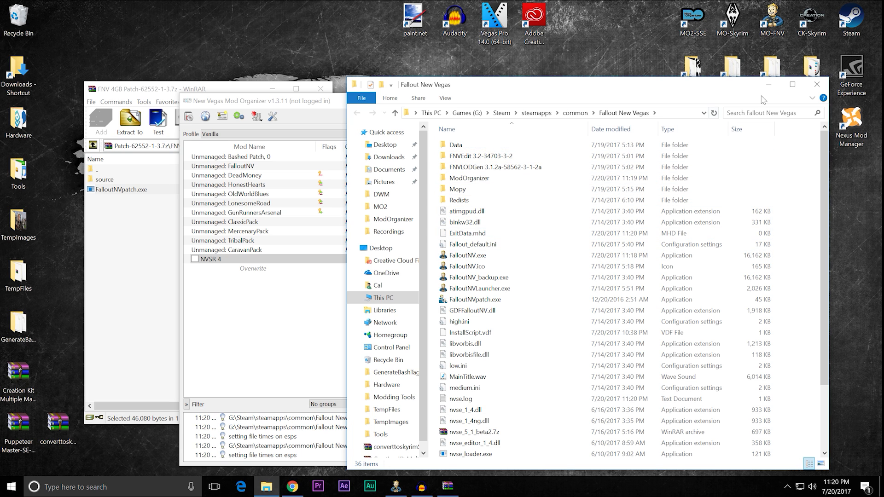
pyautogui.click(816, 85)
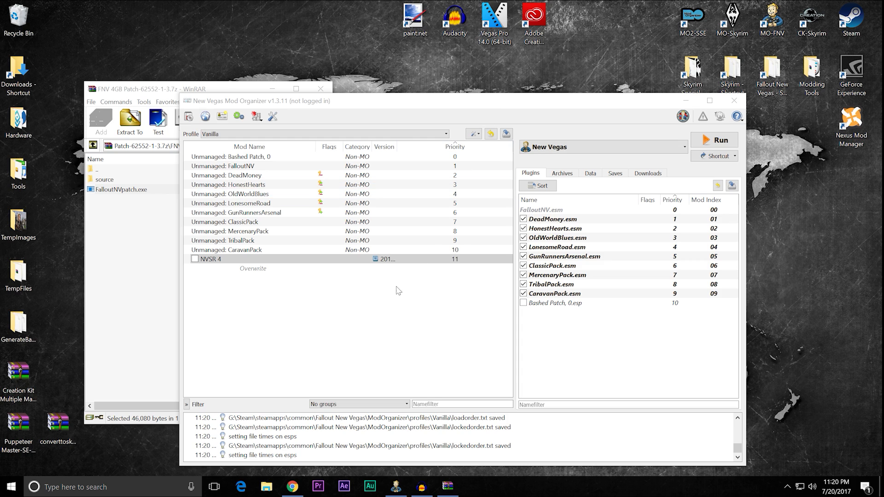
# - Open the INI file of the NVSR 4 mod in Mod Organizer and examine the bReplaceHeap setting in its Master section
pyautogui.doubleClick(216, 259)
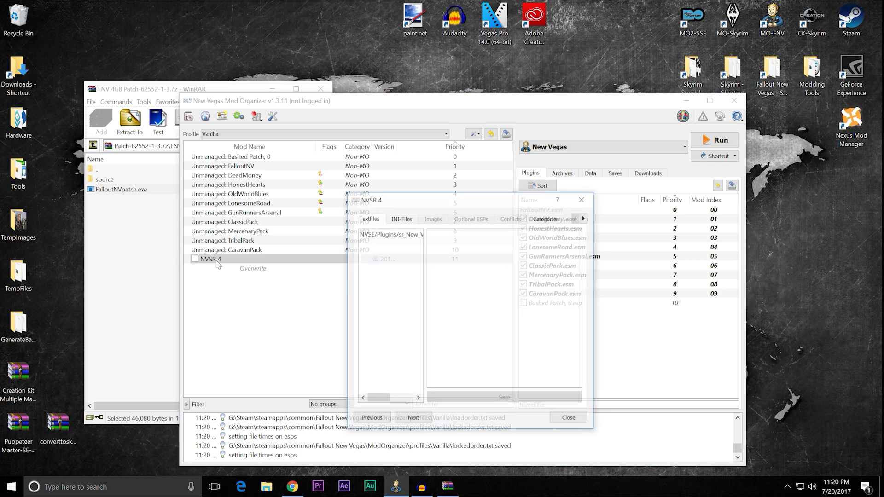
pyautogui.click(407, 225)
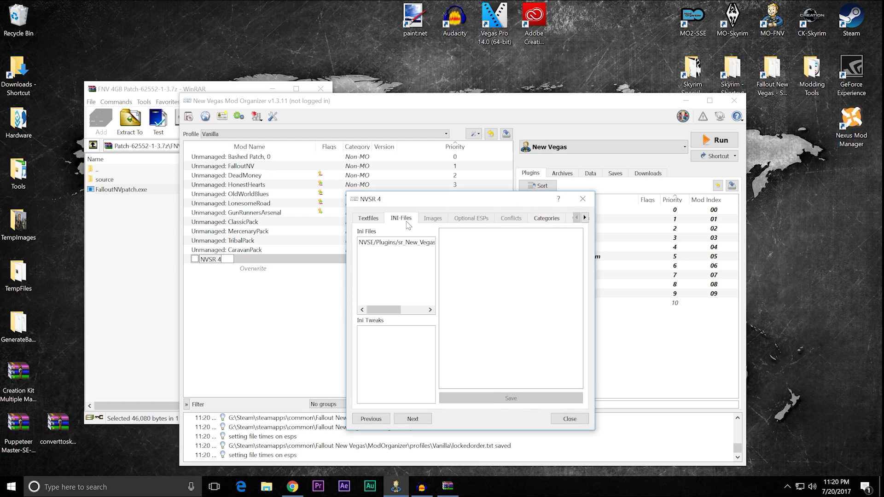
pyautogui.click(401, 246)
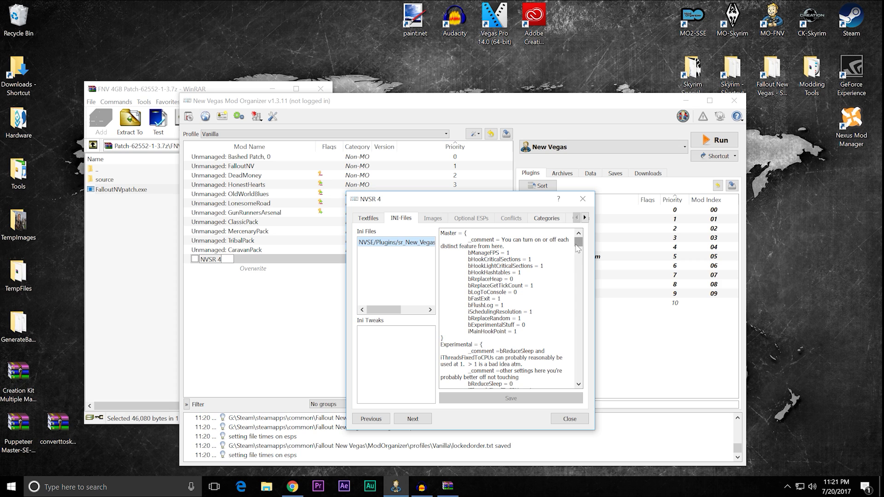
pyautogui.scroll(-4, 579, 246)
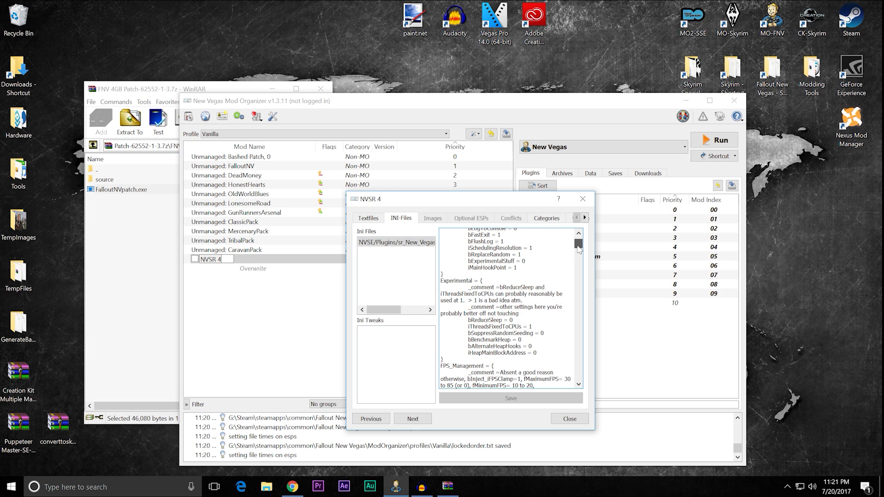
pyautogui.scroll(1, 550, 293)
pyautogui.scroll(3, 550, 293)
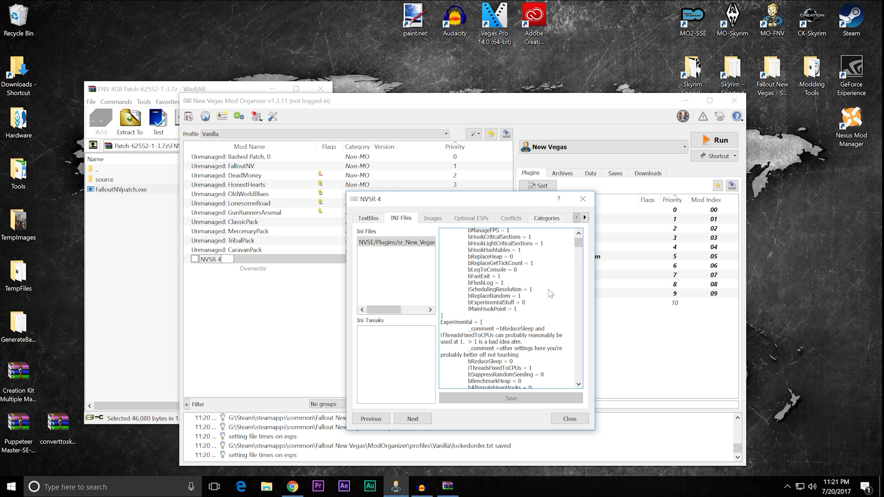
pyautogui.moveTo(521, 278); pyautogui.dragTo(466, 280)
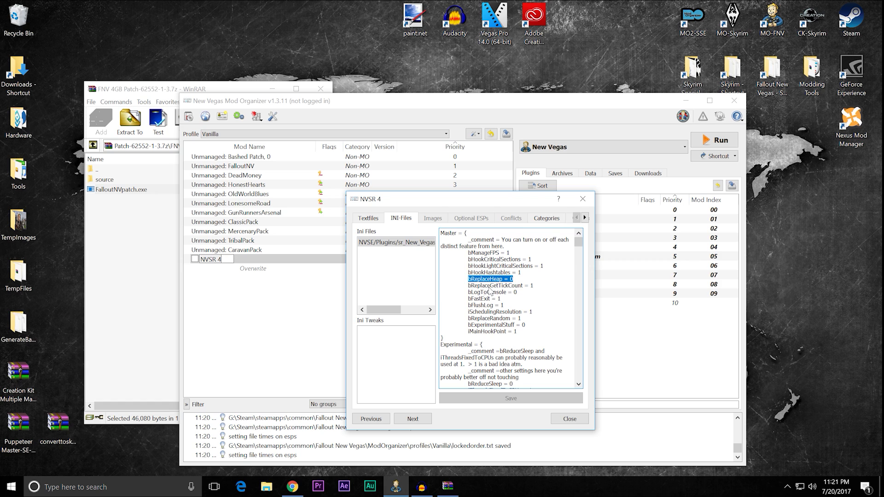
pyautogui.moveTo(513, 279); pyautogui.dragTo(466, 279)
pyautogui.click(568, 419)
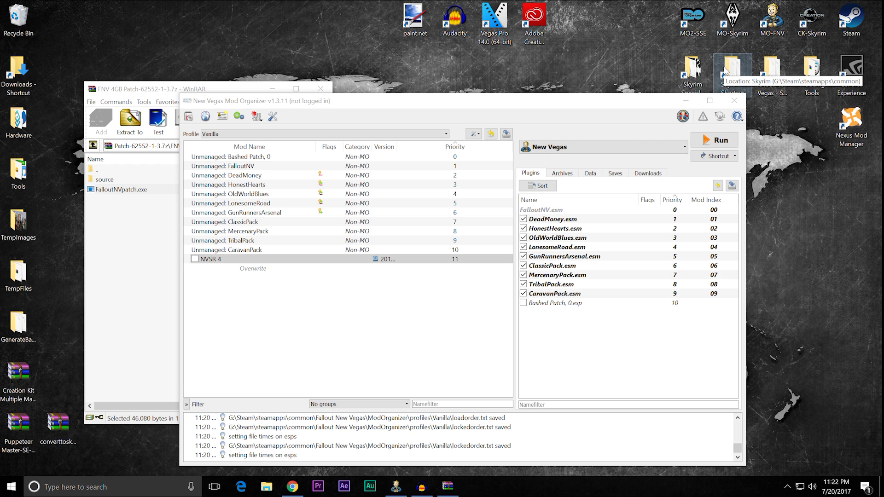
# - Delete the patched FalloutNV.exe from the Fallout New Vegas game folder
pyautogui.doubleClick(725, 69)
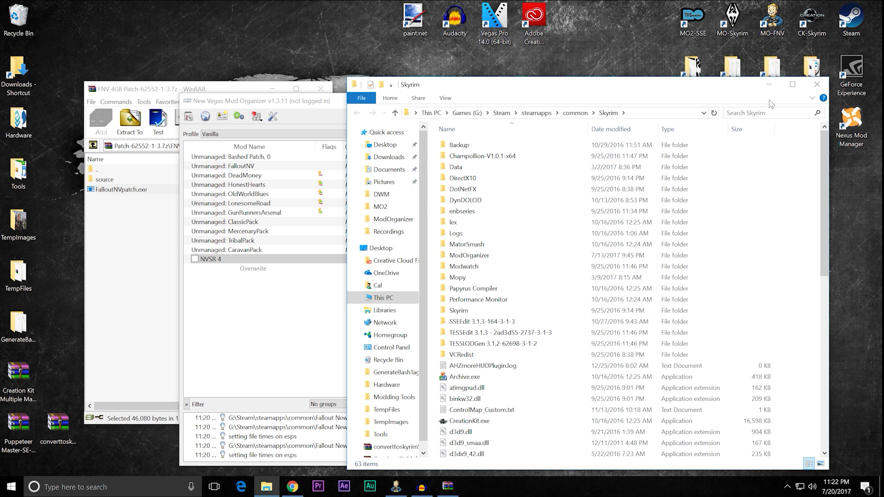
pyautogui.click(816, 84)
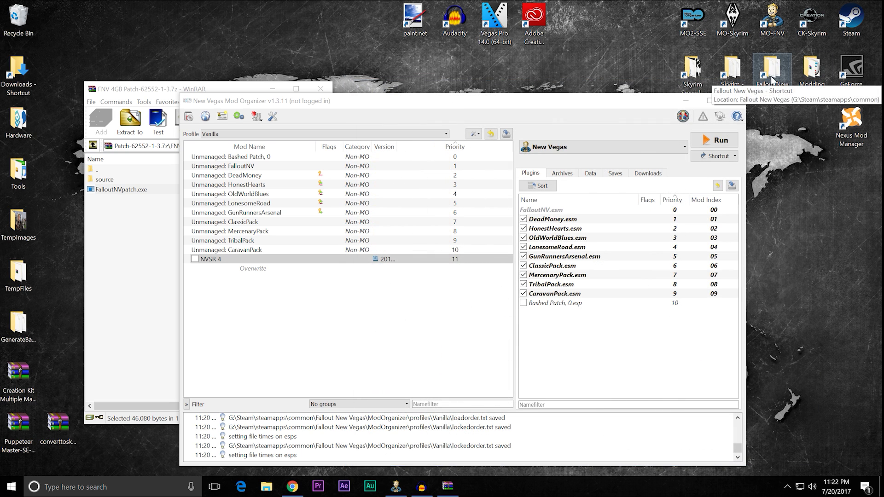
pyautogui.doubleClick(772, 78)
pyautogui.scroll(-1, 540, 233)
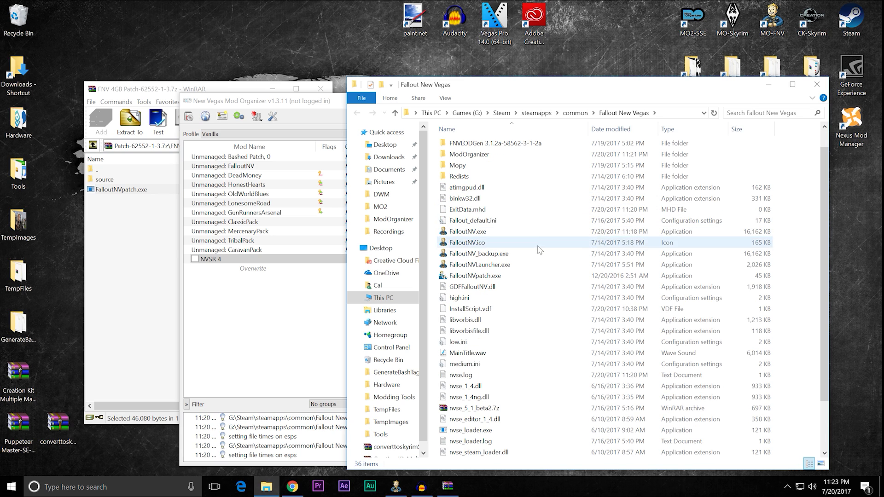
pyautogui.rightClick(502, 237)
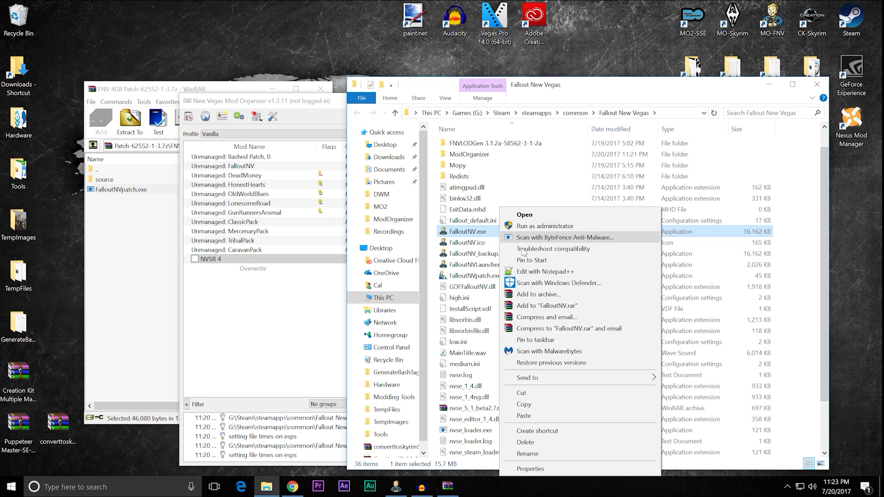
pyautogui.click(546, 439)
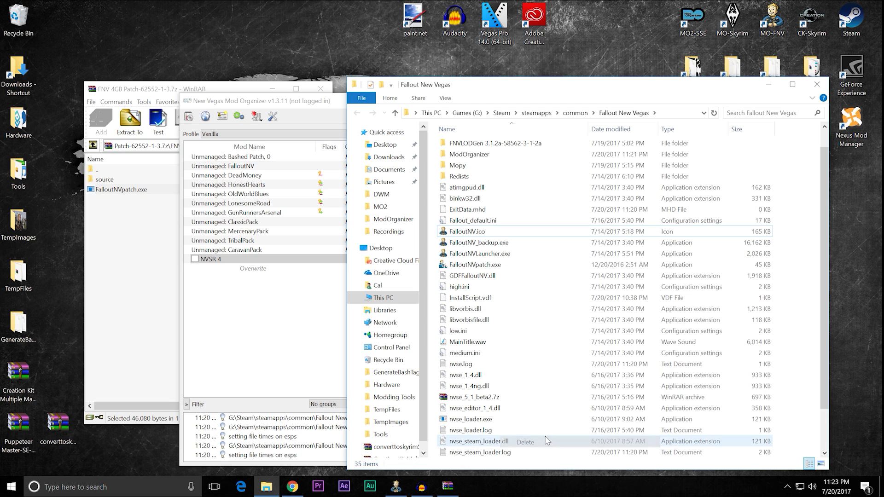
# - Rename FalloutNV_backup.exe in the game folder as FalloutNV.exe
pyautogui.rightClick(481, 244)
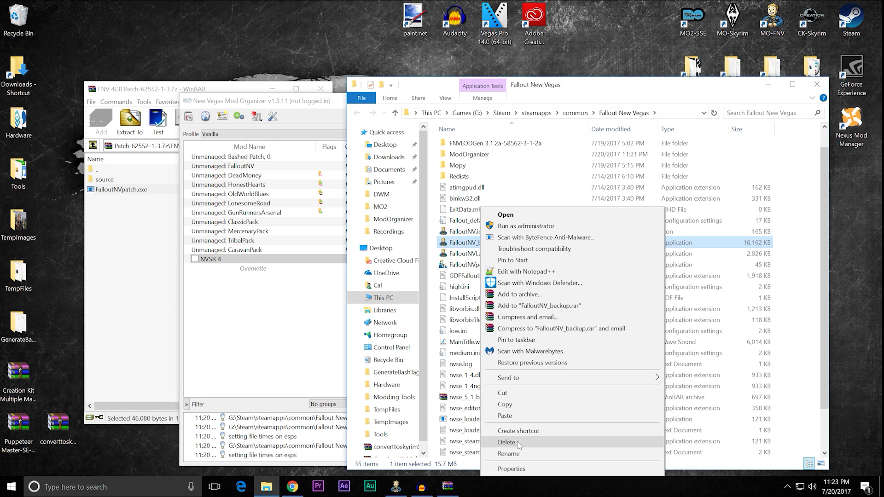
pyautogui.click(520, 453)
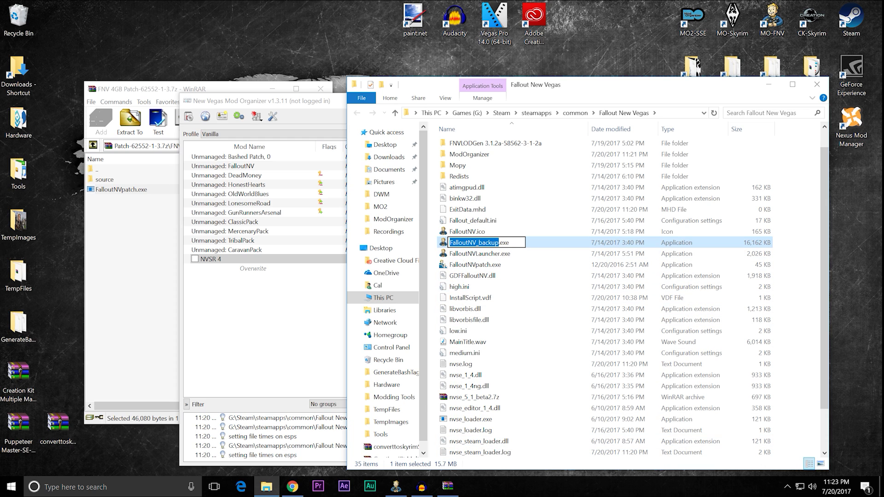
pyautogui.click(498, 242)
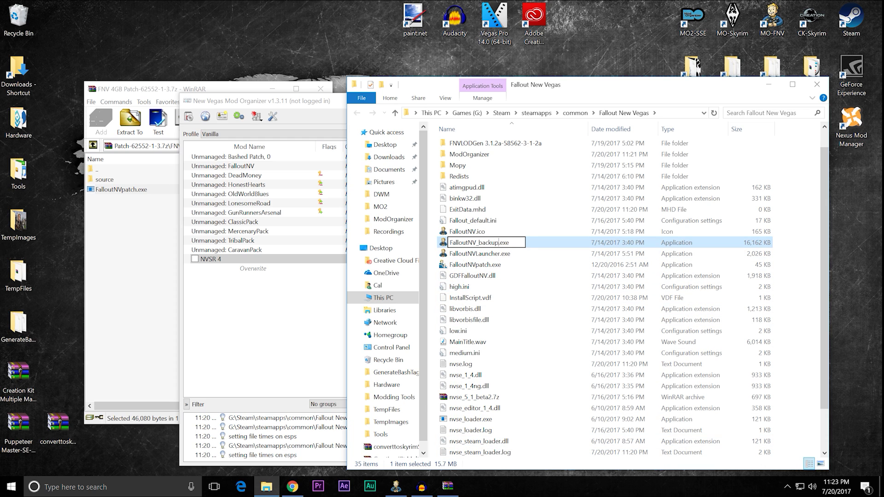
pyautogui.press('BackSpace')
pyautogui.press('BackSpace')
pyautogui.press('BackSpace')
pyautogui.press('BackSpace')
pyautogui.press('BackSpace')
pyautogui.press('BackSpace')
pyautogui.press('BackSpace')
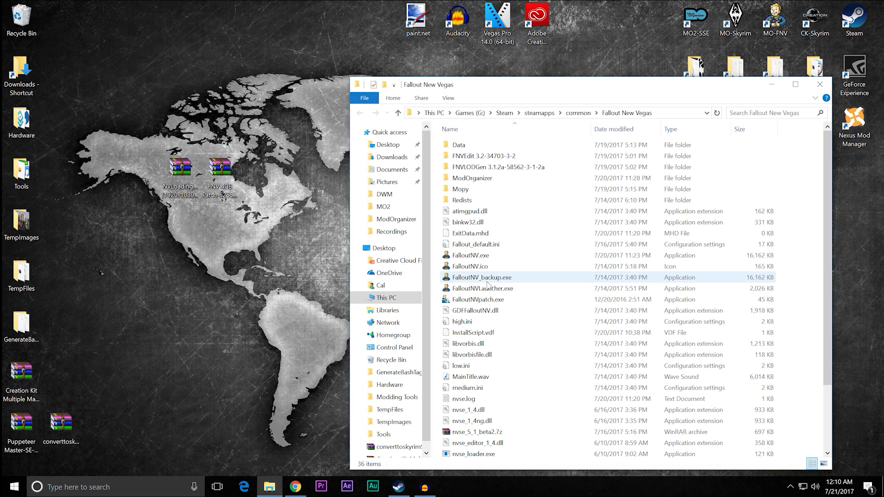
# - Delete both FalloutNV.exe and FalloutNV_backup.exe from the Fallout New Vegas game folder
pyautogui.click(488, 284)
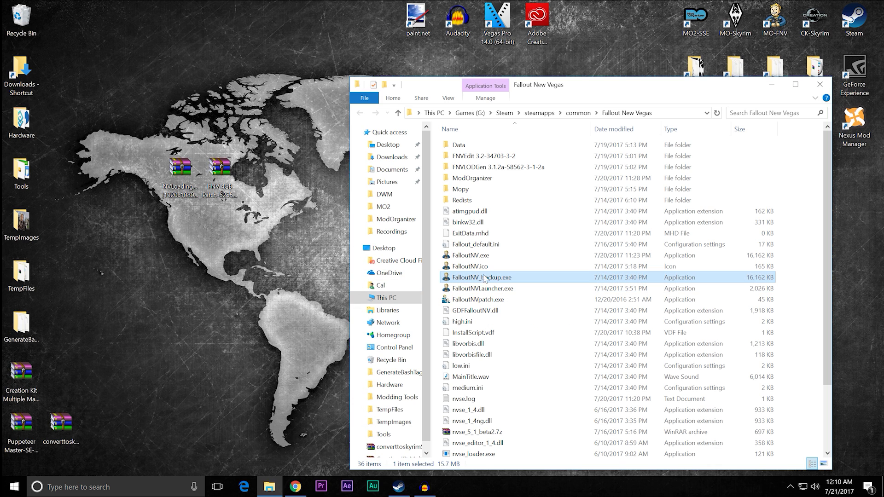
pyautogui.keyDown('ctrl'); pyautogui.click(499, 256); pyautogui.keyUp('ctrl')
pyautogui.rightClick(502, 255)
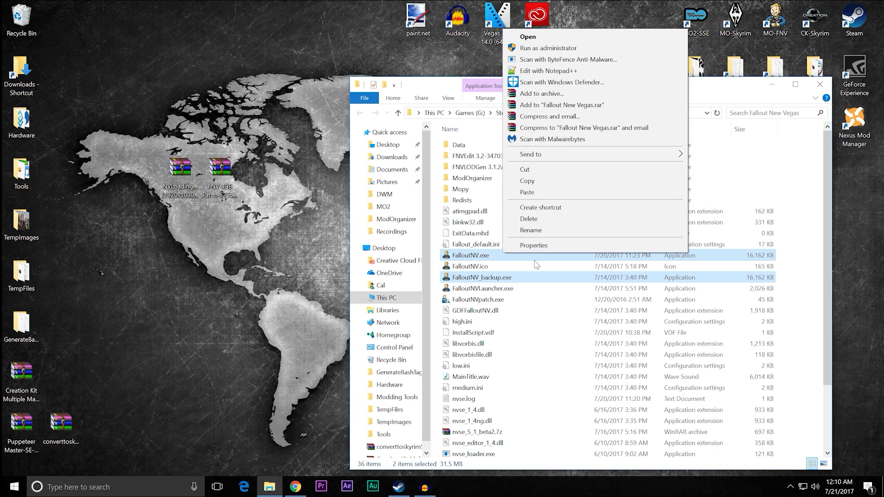
pyautogui.click(534, 219)
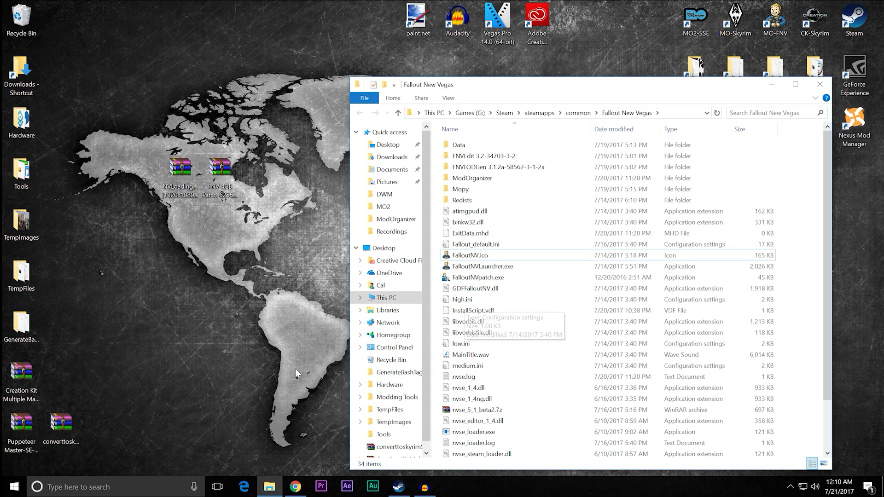
# - Switch to Steam, verify the integrity of the Fallout: New Vegas game files, and close the game's properties
pyautogui.click(404, 488)
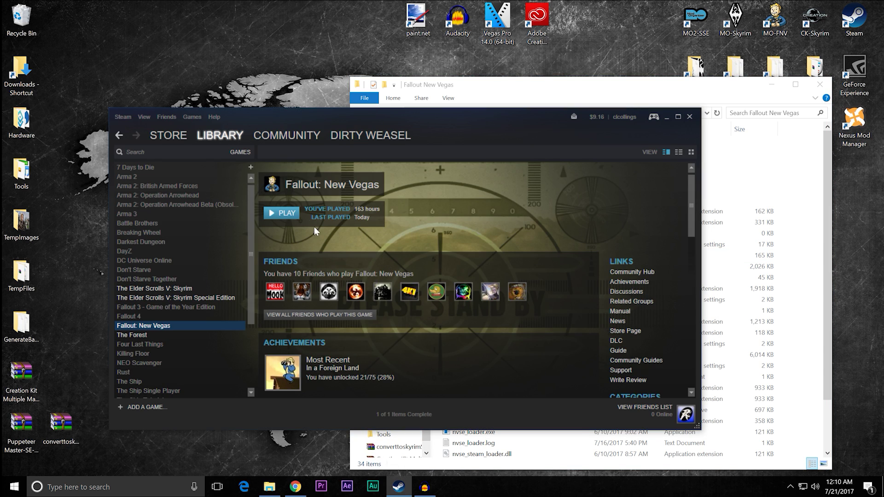
pyautogui.rightClick(158, 327)
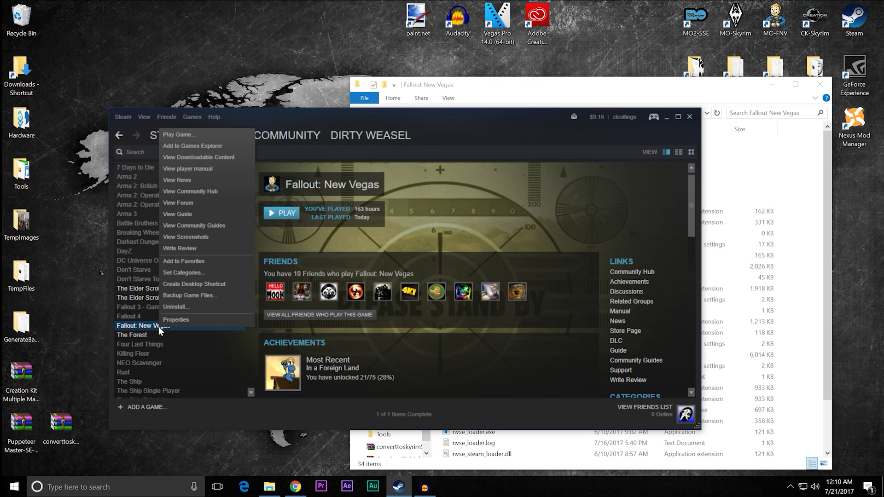
pyautogui.click(169, 322)
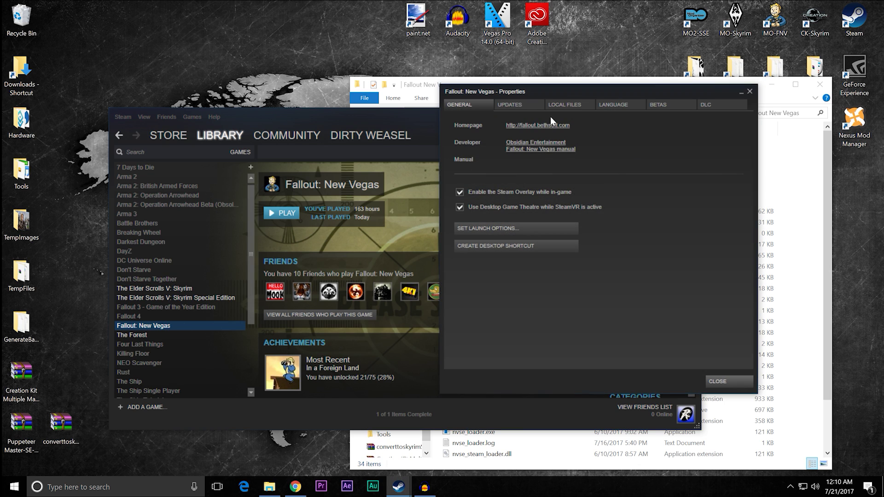
pyautogui.click(569, 104)
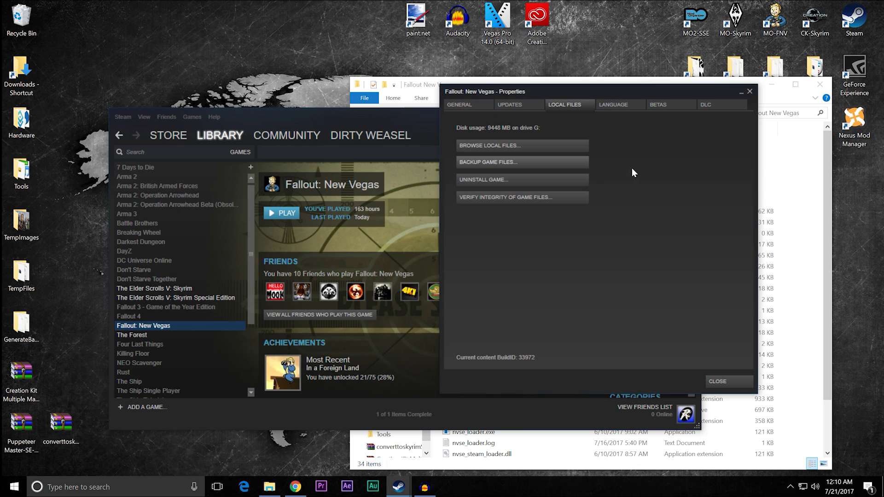
pyautogui.click(523, 198)
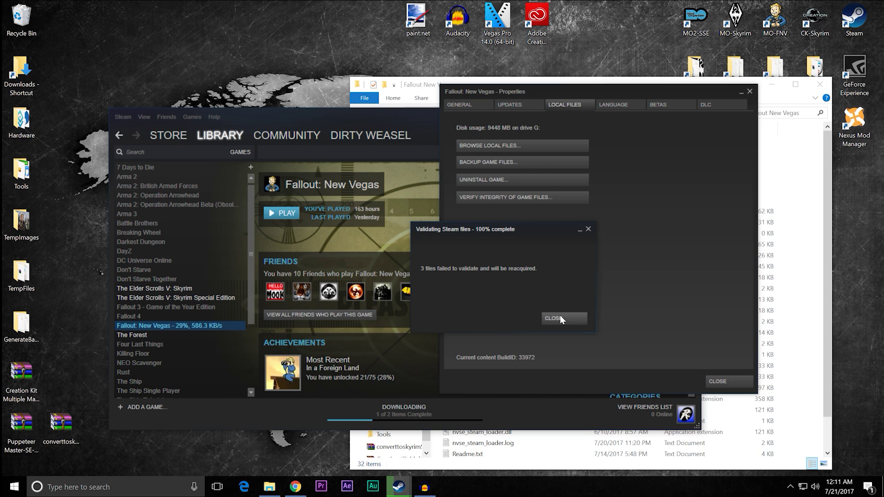
pyautogui.click(560, 318)
pyautogui.click(749, 92)
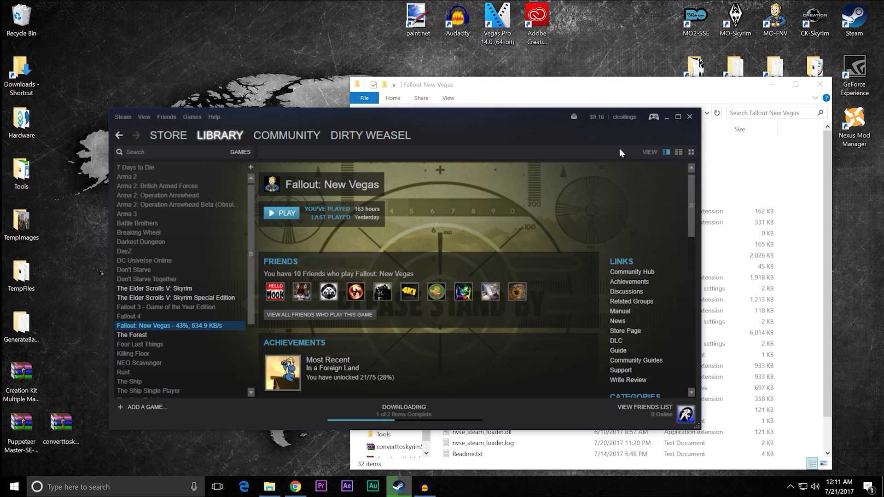
# - Launch Fallout: New Vegas from the Steam library and start the game from its launcher
pyautogui.click(285, 217)
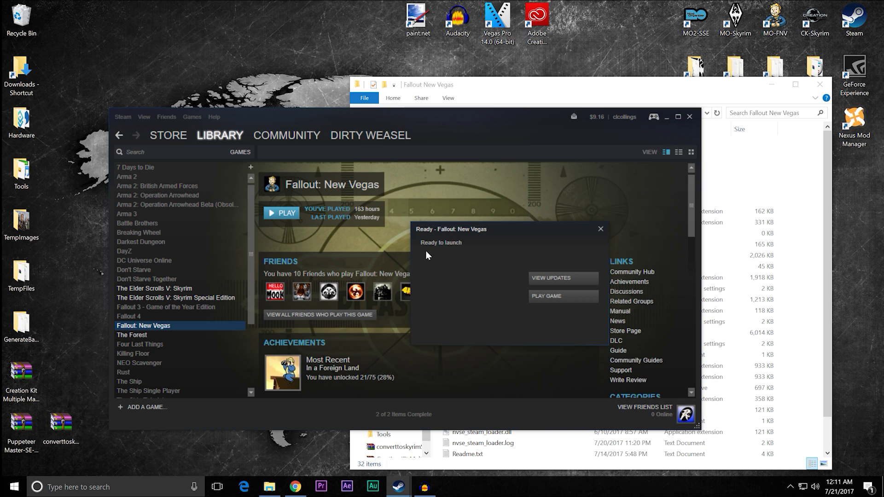
pyautogui.click(539, 296)
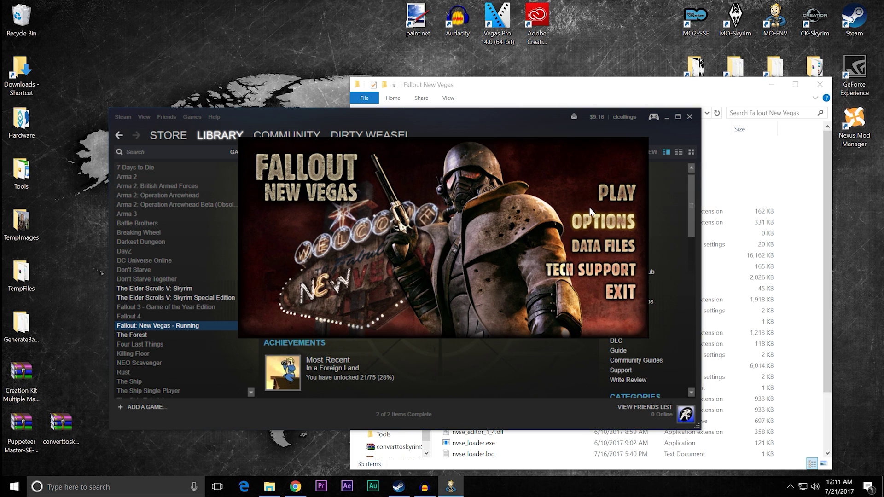
pyautogui.click(608, 190)
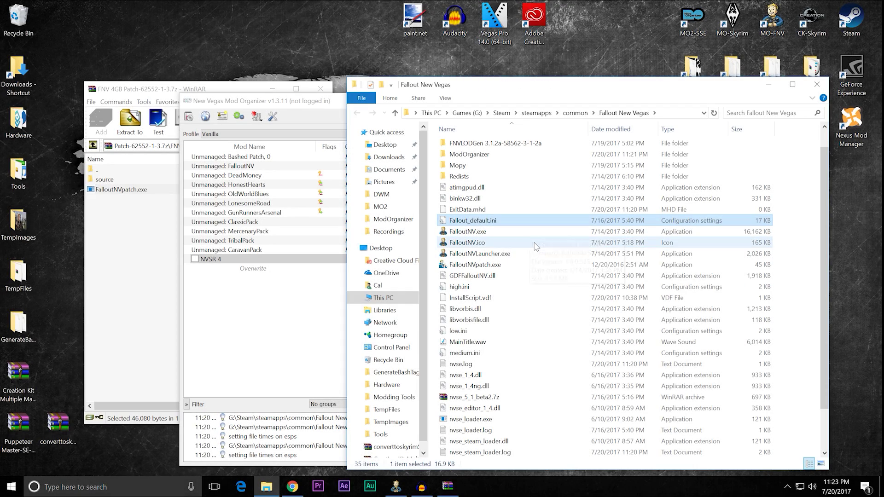
# - Run FalloutNVpatch.exe in the Fallout New Vegas folder to patch FalloutNV.exe, dismiss the patcher, and close the folder
pyautogui.click(505, 236)
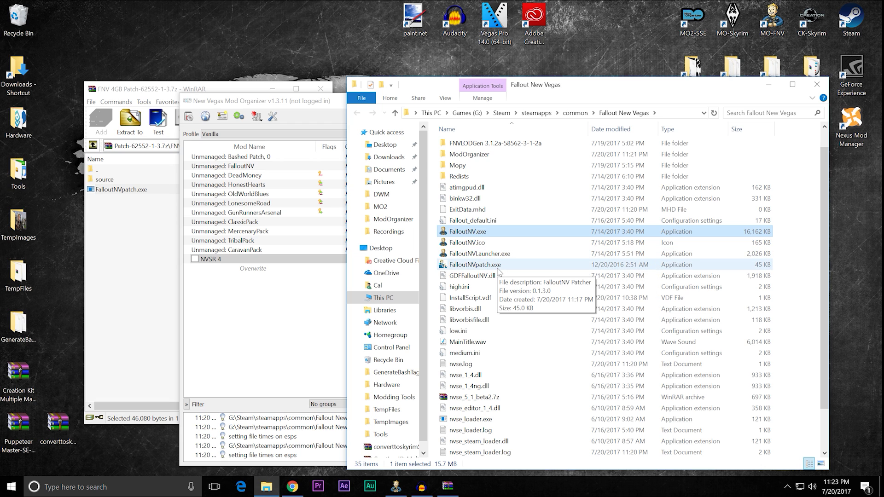
pyautogui.doubleClick(497, 268)
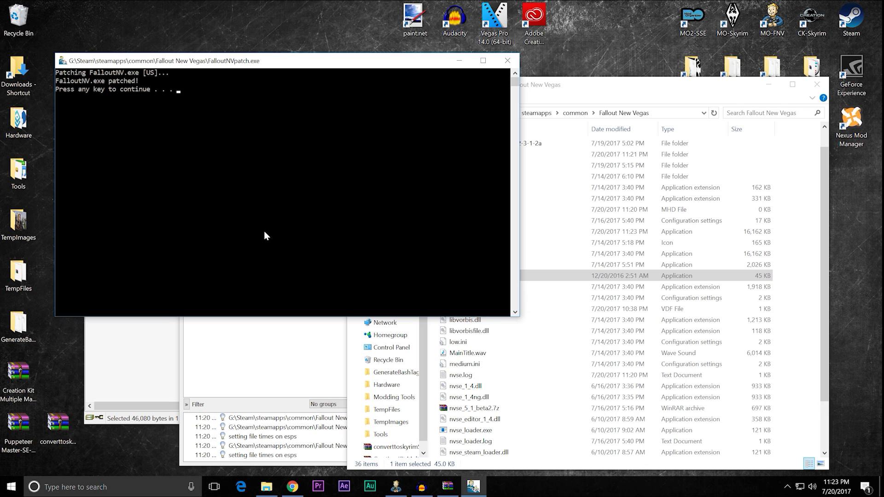
pyautogui.press('Return')
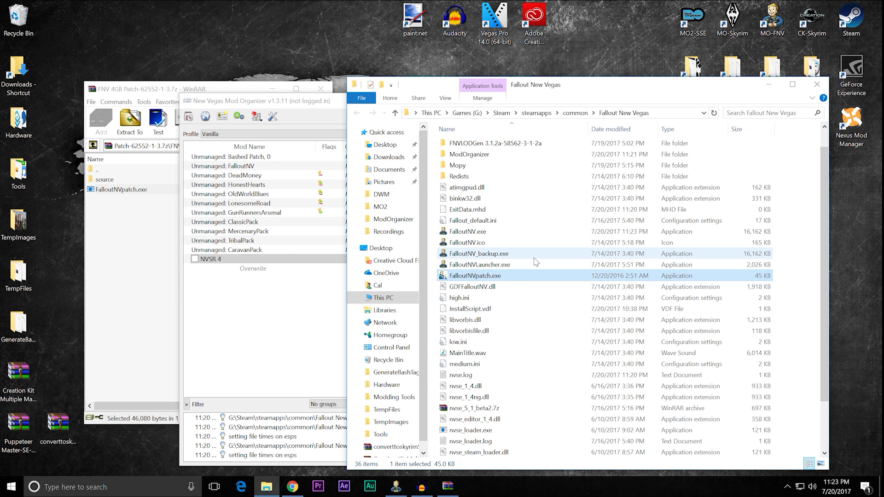
pyautogui.click(817, 85)
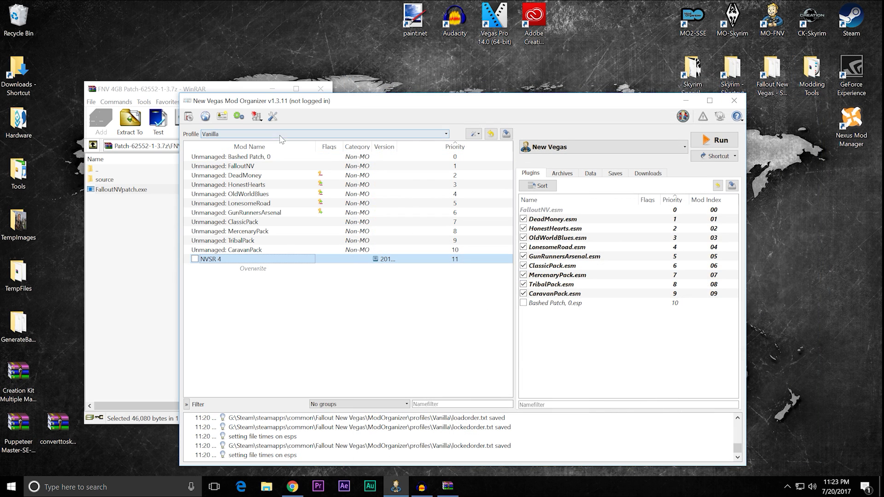